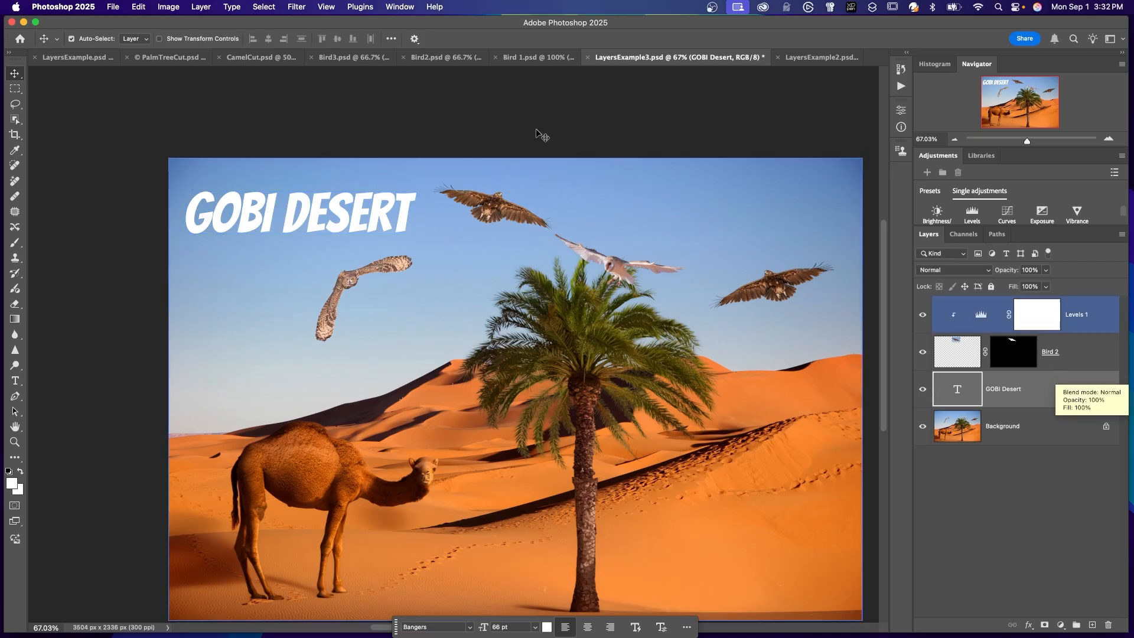
Select the bird beside the GOBI DESERT title, followed by the mask of its Levels 1 adjustment layer
click(507, 209)
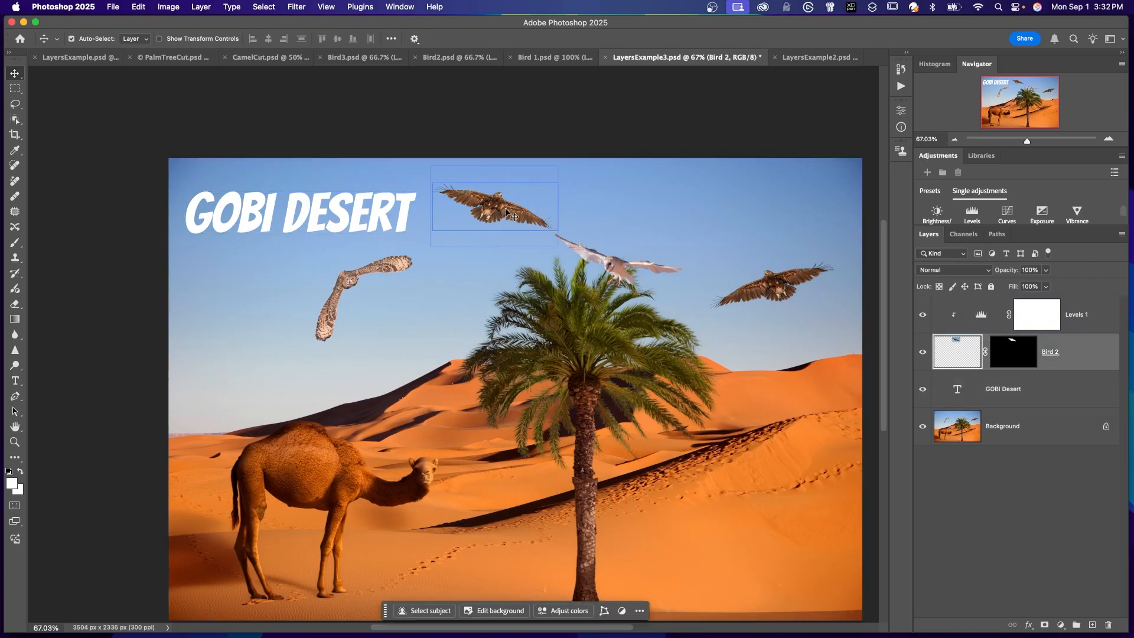
click(1053, 324)
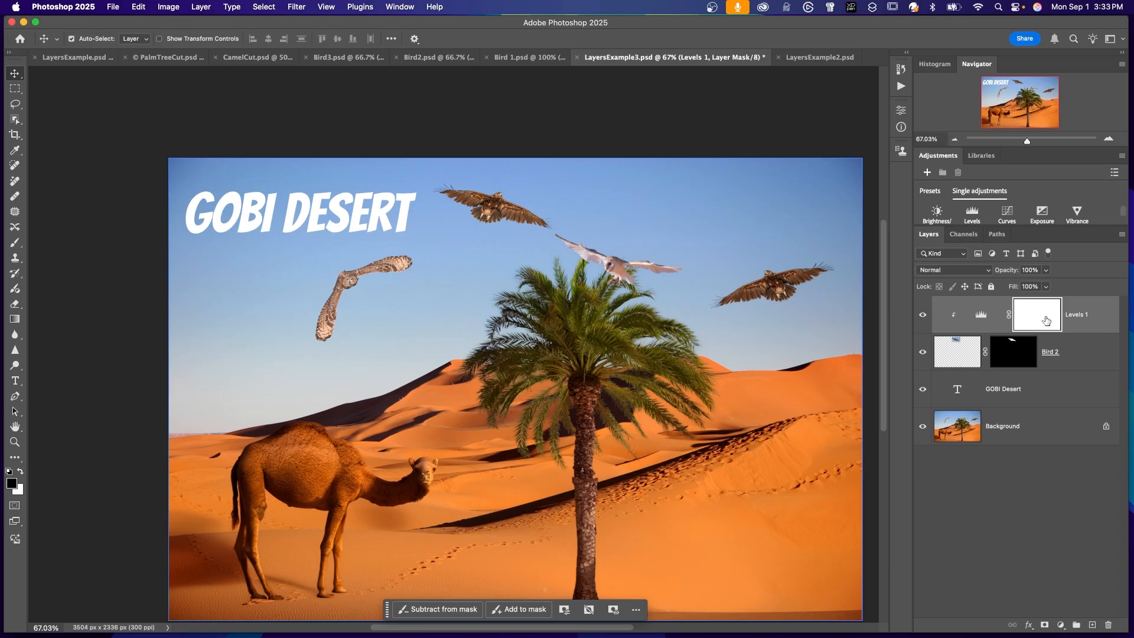
click(399, 7)
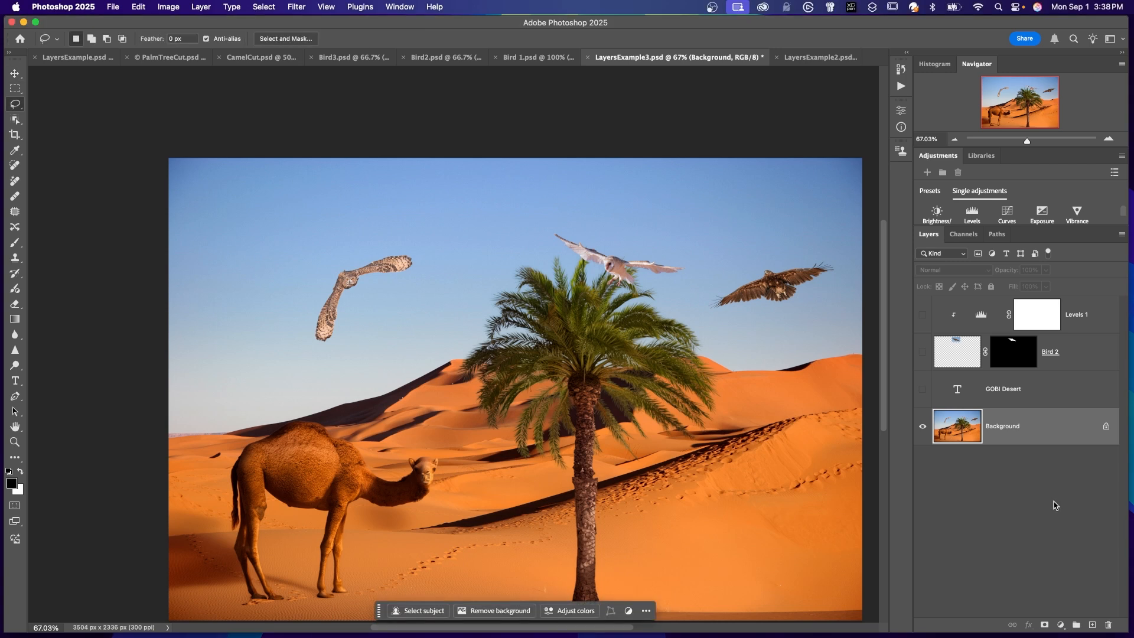
Duplicate the Background layer and hide the original
key(super+j)
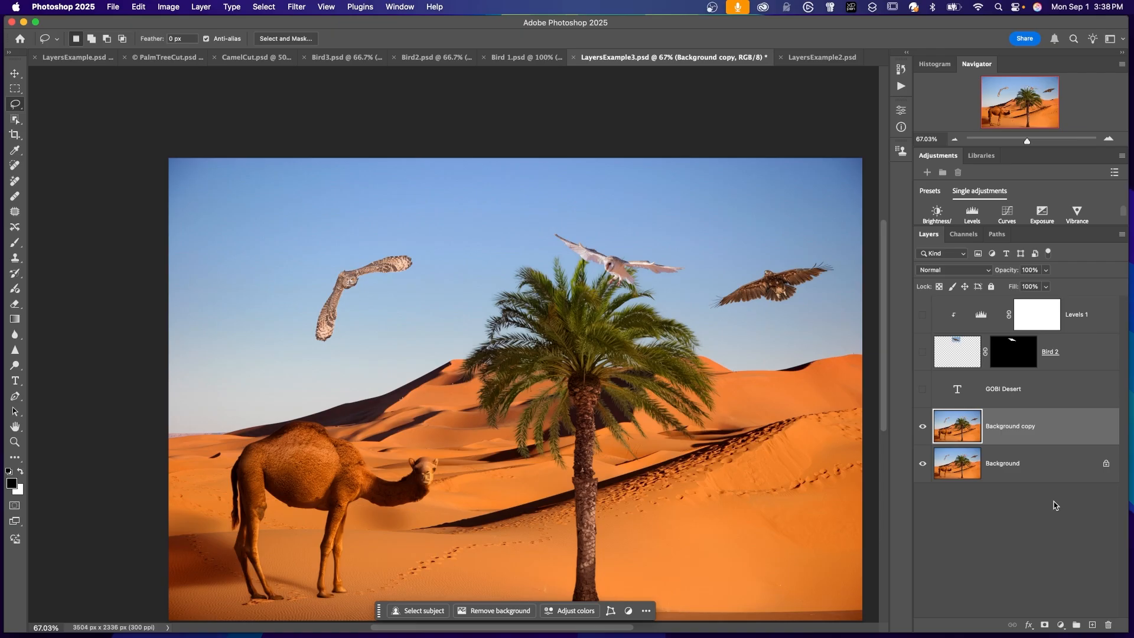
click(924, 466)
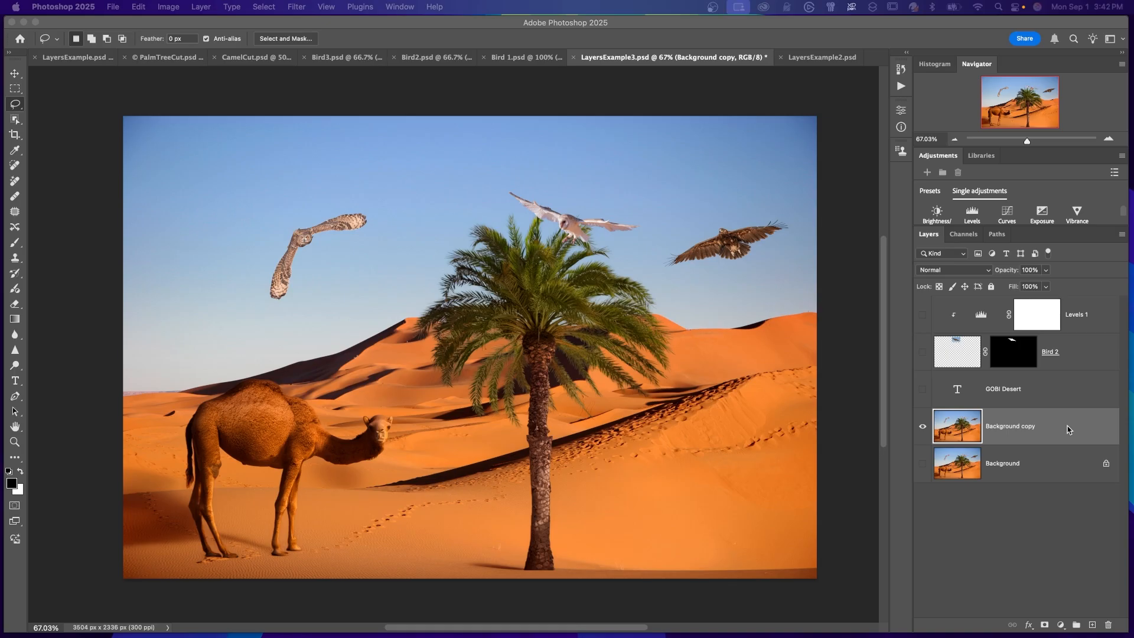
Try to move the owl on the left side of the sky within the flattened background image
click(1051, 426)
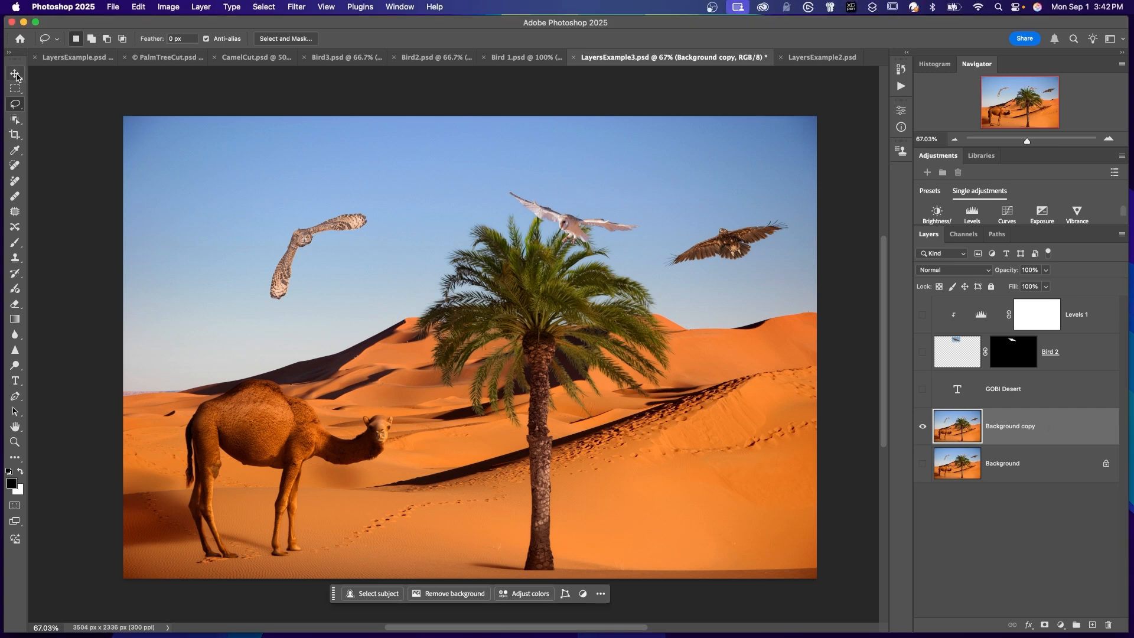
key(v)
drag(303, 231, 328, 219)
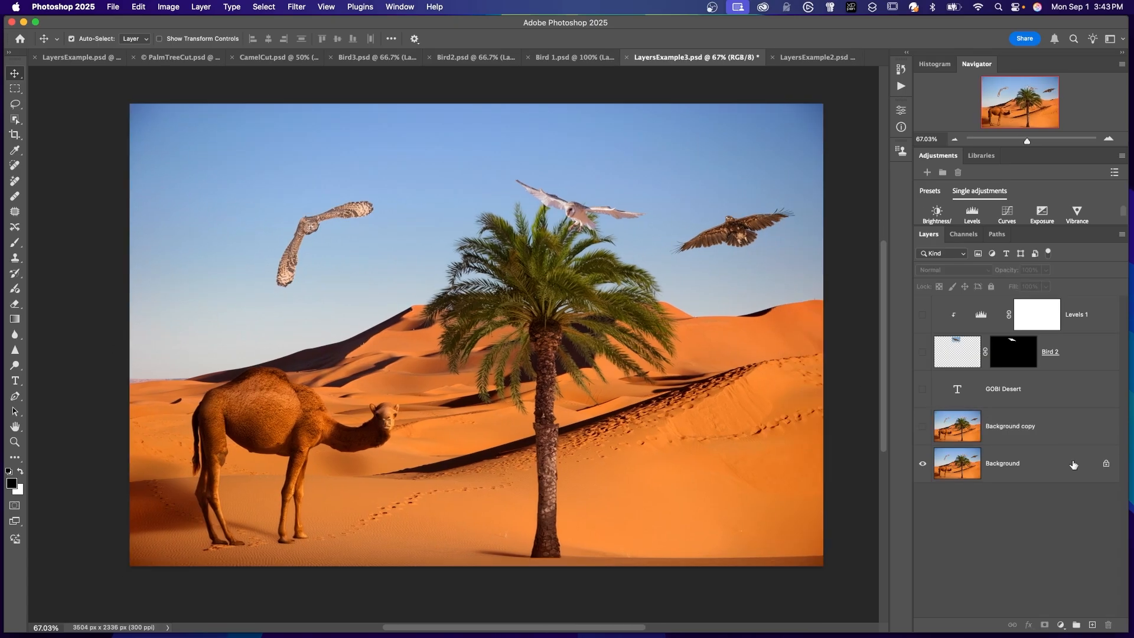
drag(333, 190, 362, 201)
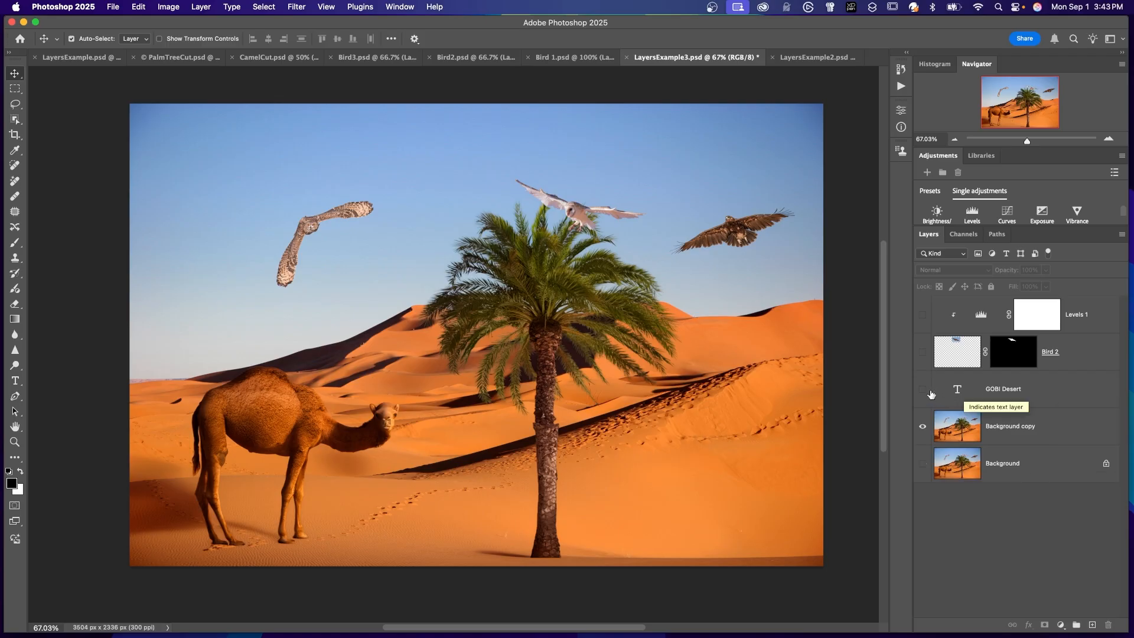
Show the GOBI Desert text layer and move the title slightly to the right in the sky
click(923, 389)
drag(291, 155, 321, 157)
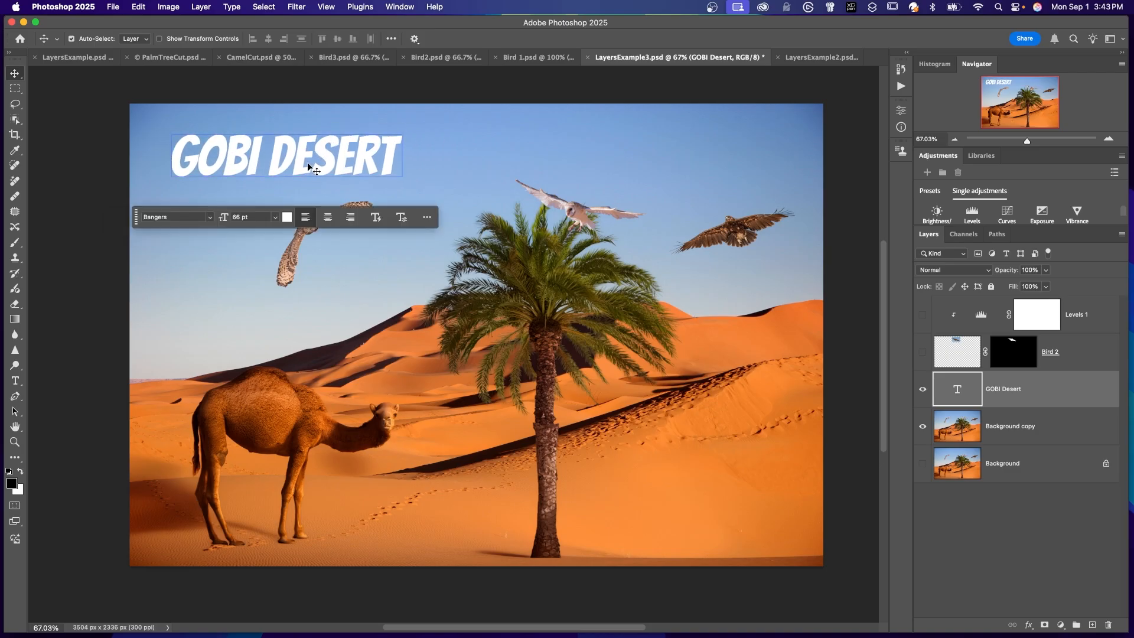
Show the Bird 2 layer, then shift the bird to the right and enlarge it with Free Transform
click(923, 353)
drag(473, 158, 513, 150)
key(super+t)
drag(560, 184, 610, 194)
key(Return)
Show the Levels 1 adjustment above Bird 2 and set its midtone input level to 0.74 to darken the bird
click(922, 314)
double_click(981, 314)
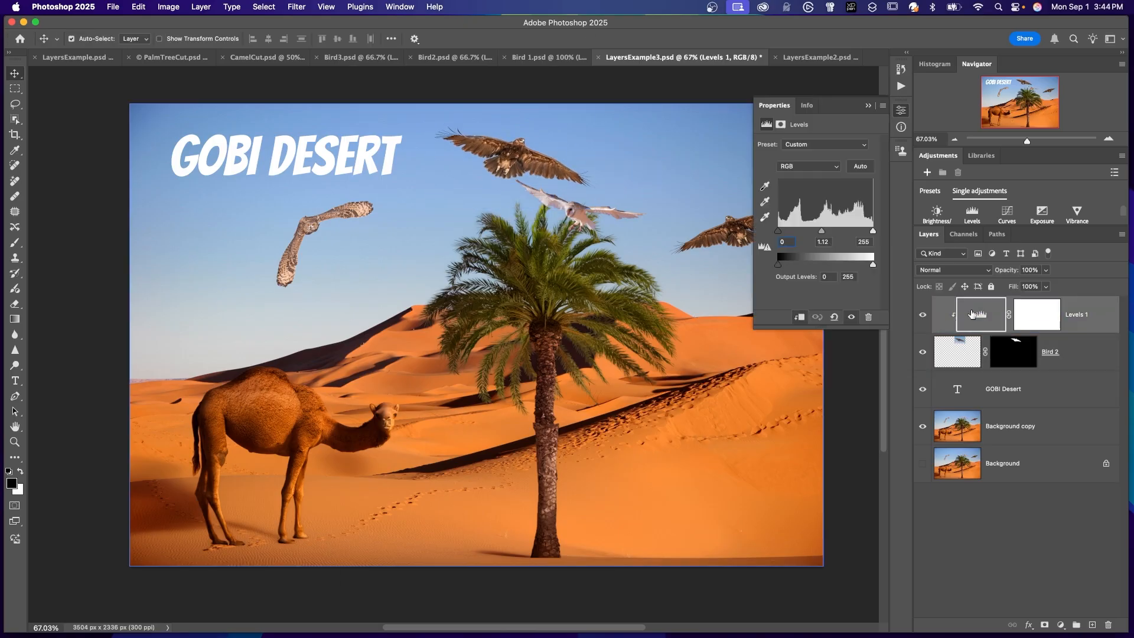
drag(823, 230, 833, 231)
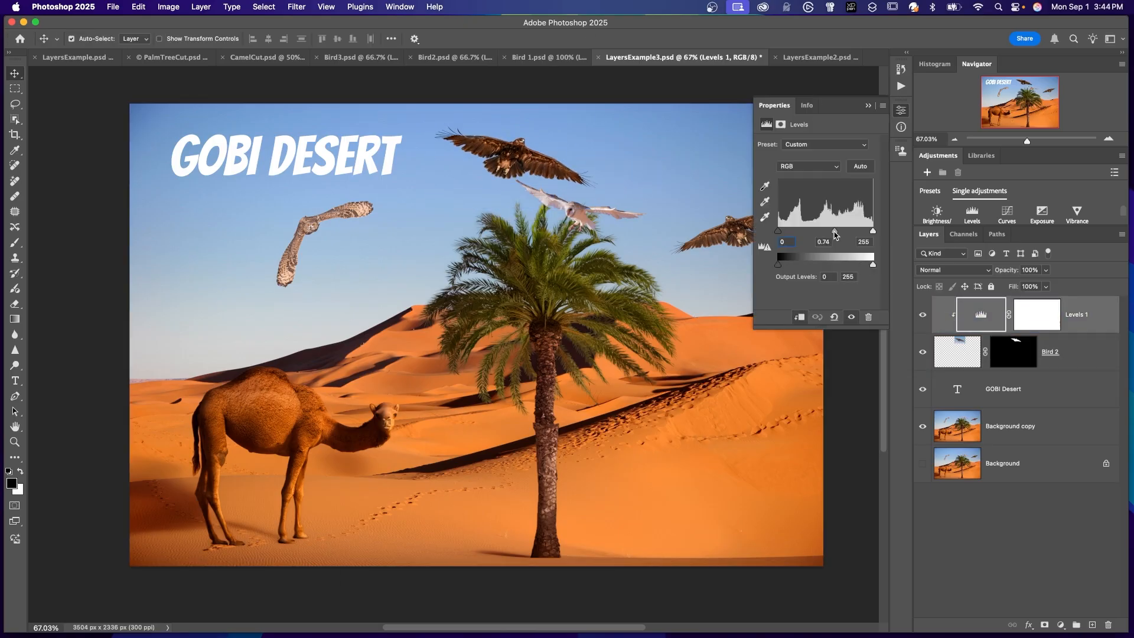
click(1083, 396)
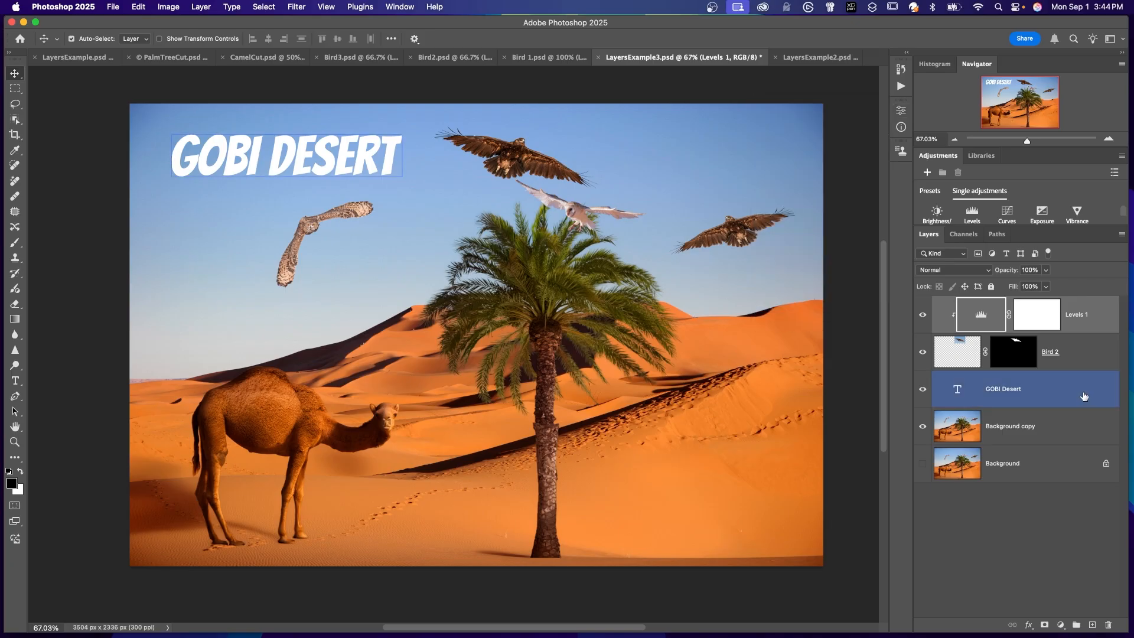
click(1040, 424)
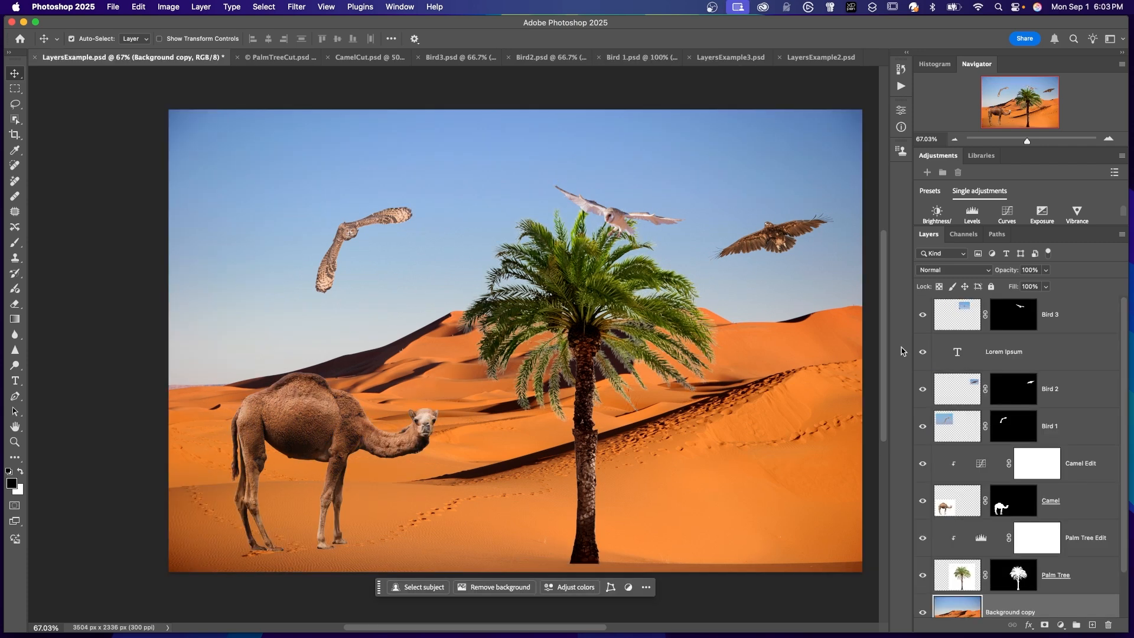
In LayersExample.psd, add a blank layer above Bird 3 and rename it "something"
click(915, 320)
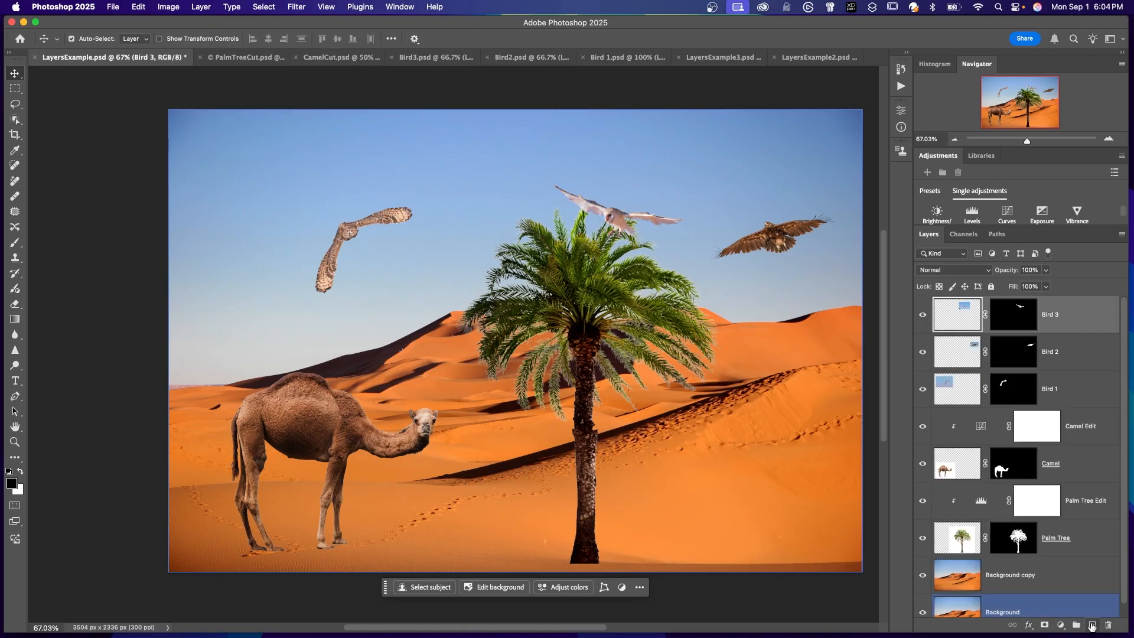
click(1092, 627)
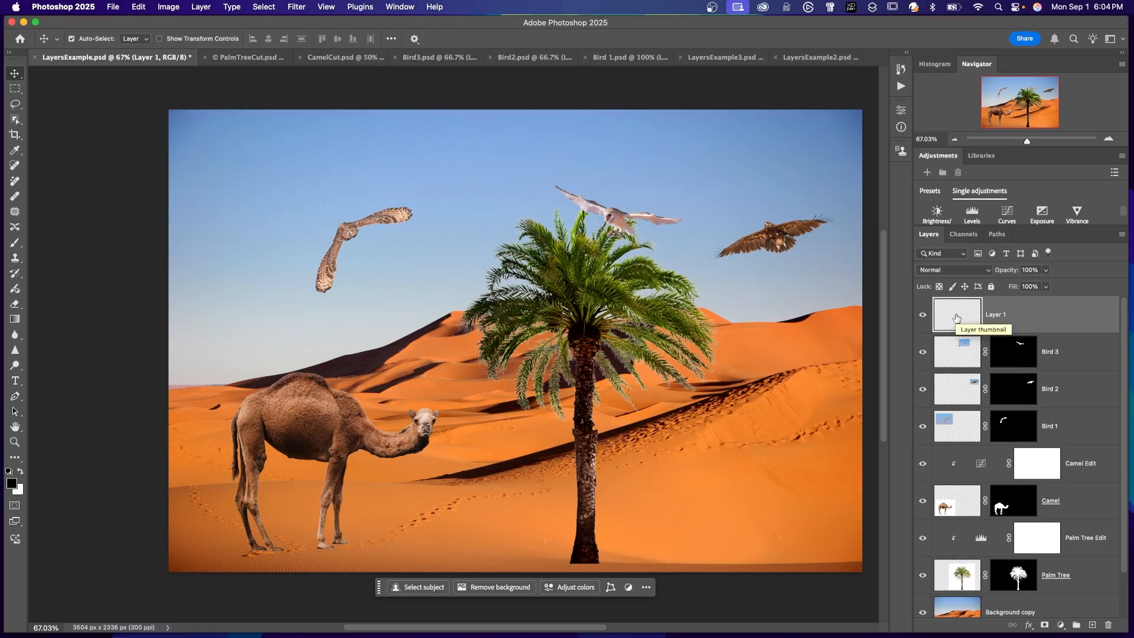
double_click(998, 314)
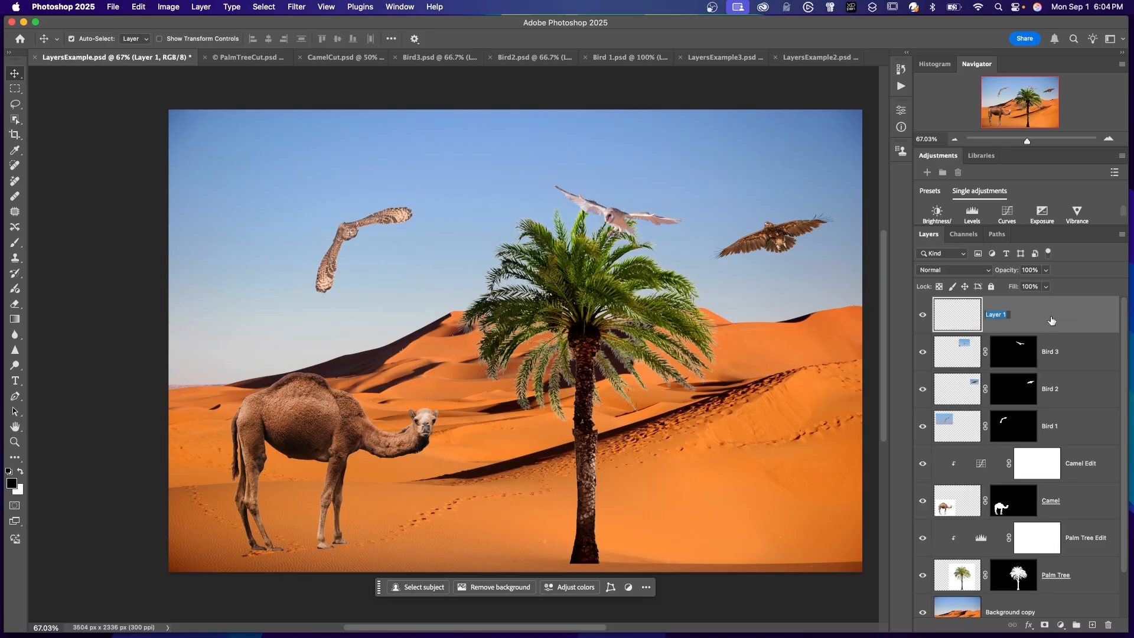
text(something)
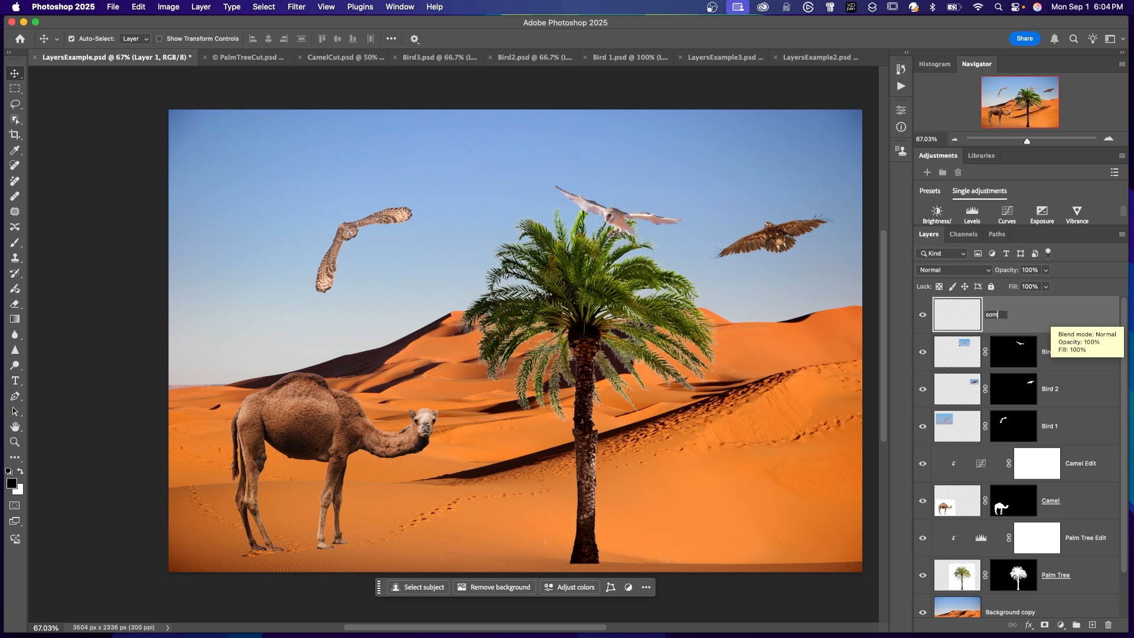
key(Return)
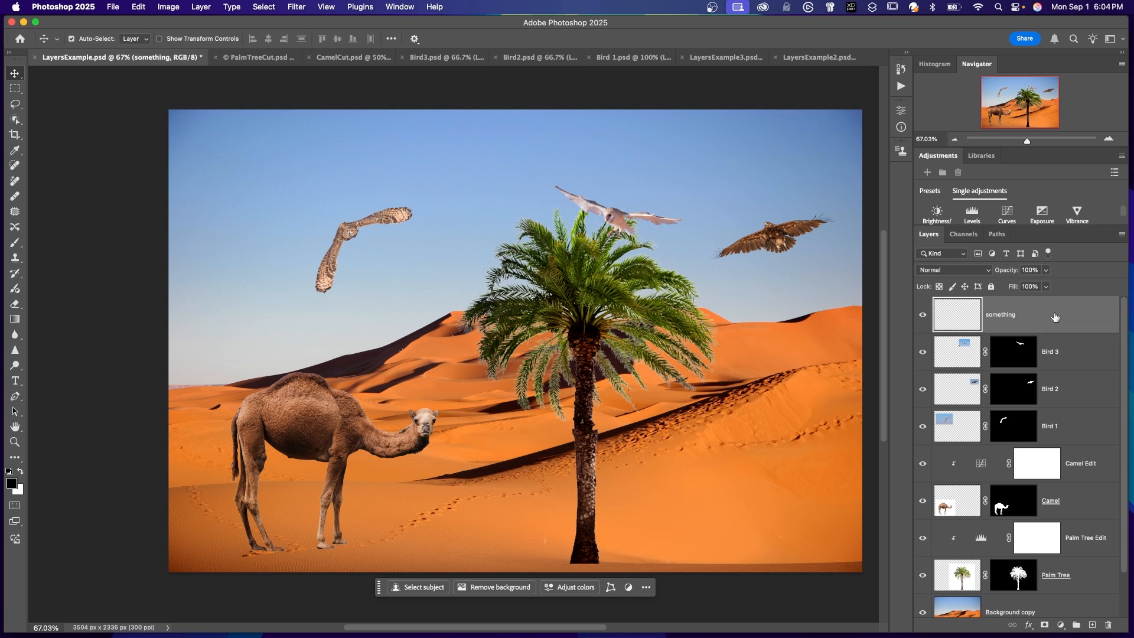
Delete the blank layer named "something"
key(Delete)
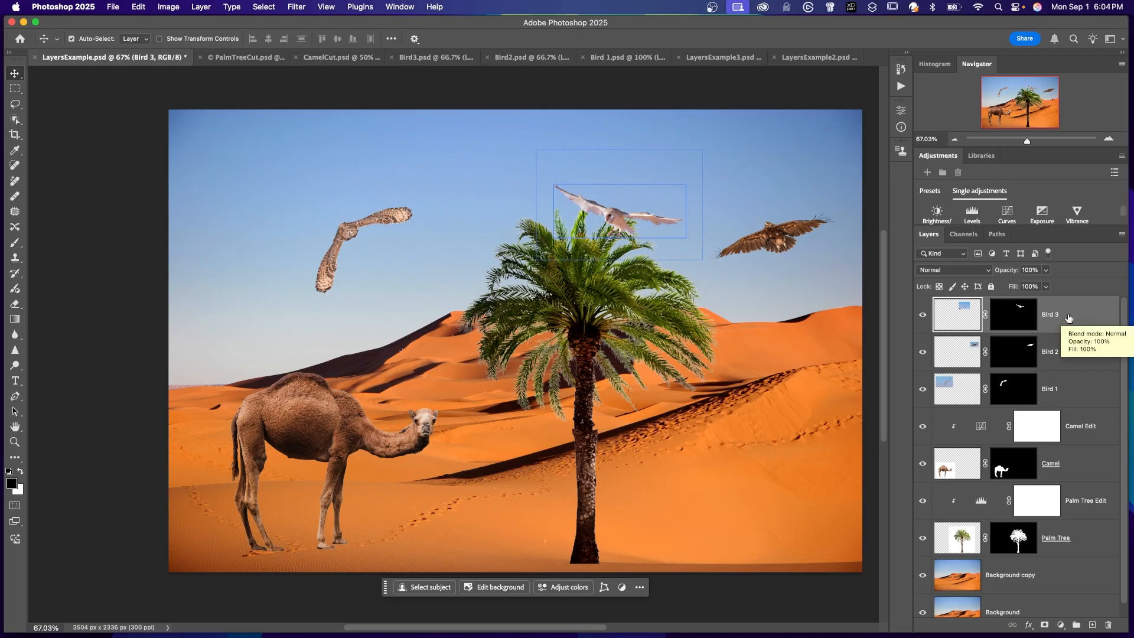
Switch the Bird 3 layer's visibility off and on several times to compare the image with and without it
click(923, 319)
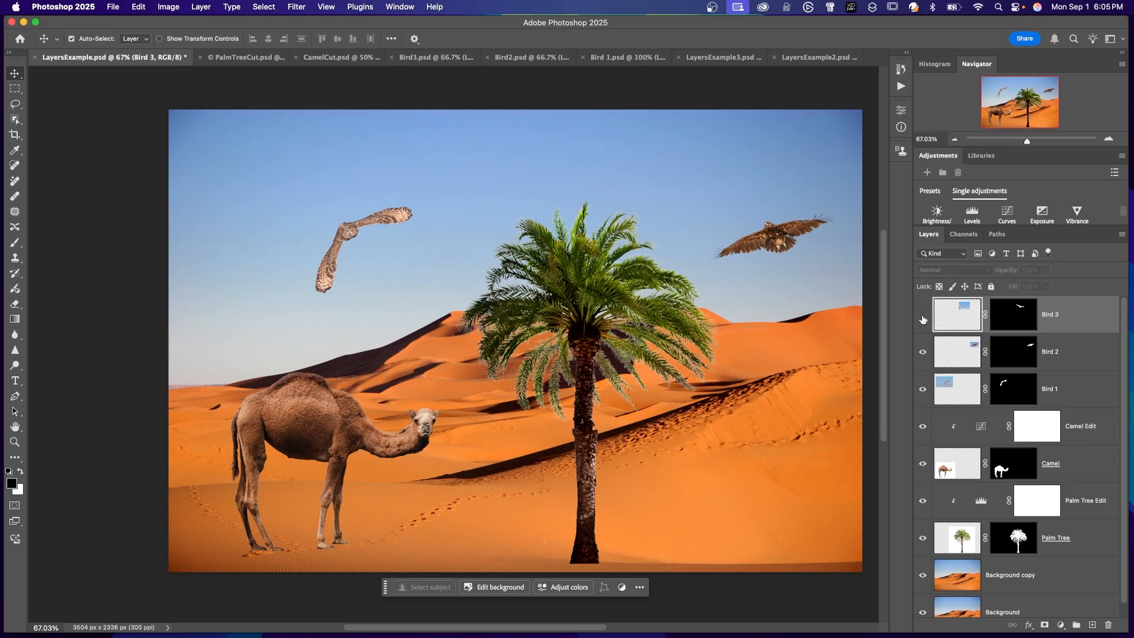
click(923, 319)
click(923, 319)
click(923, 319)
click(922, 319)
click(923, 319)
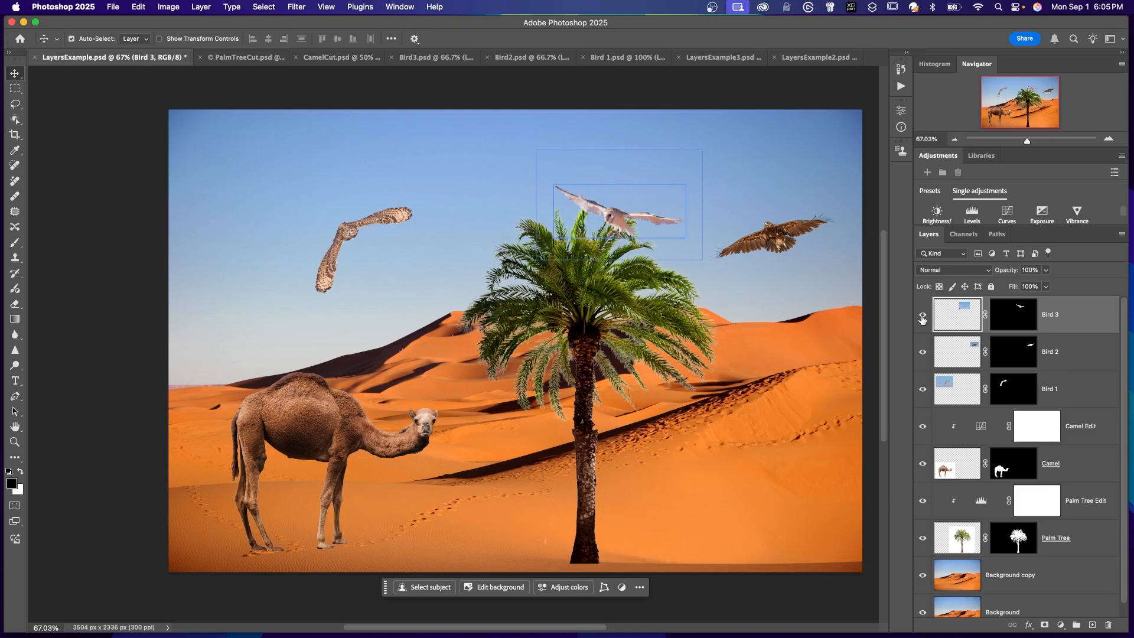
Select all layers from Bird 3 down to Palm Tree together
mouse_move(1123, 332)
mouse_down()
mouse_move(1125, 352)
mouse_move(1127, 319)
mouse_up()
drag(1125, 327, 1132, 403)
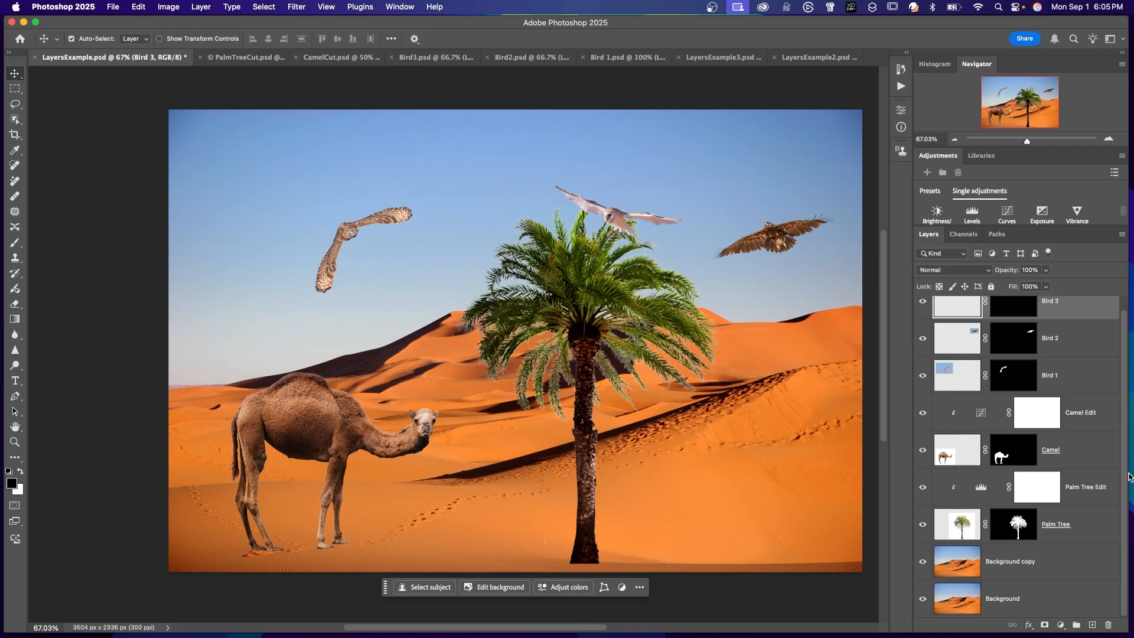
click(1092, 528)
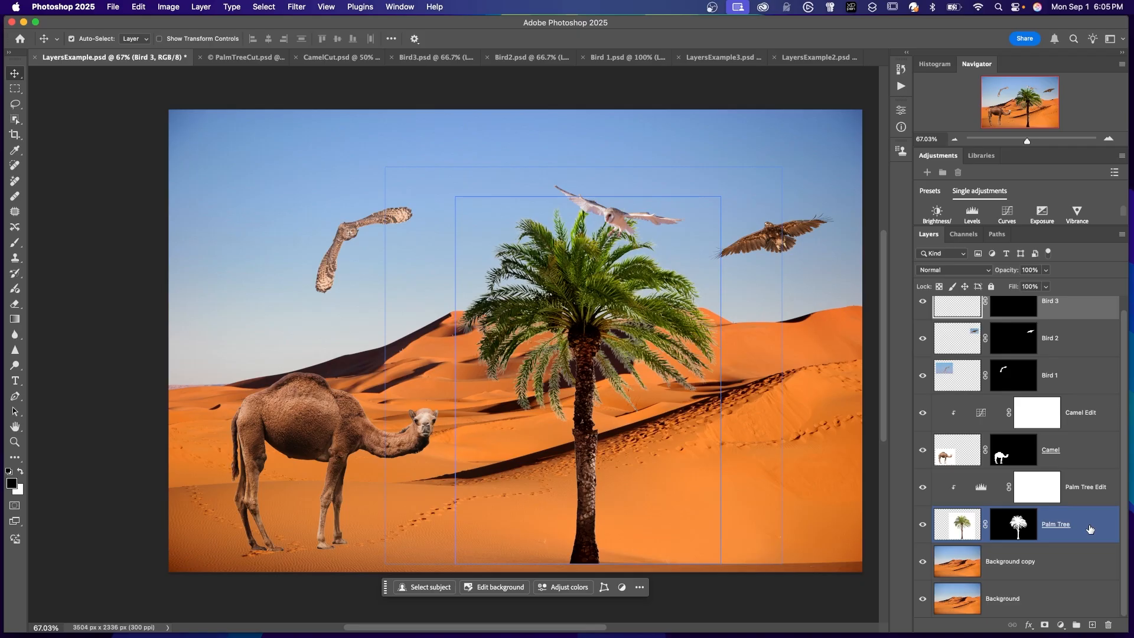
key(alt+super+a)
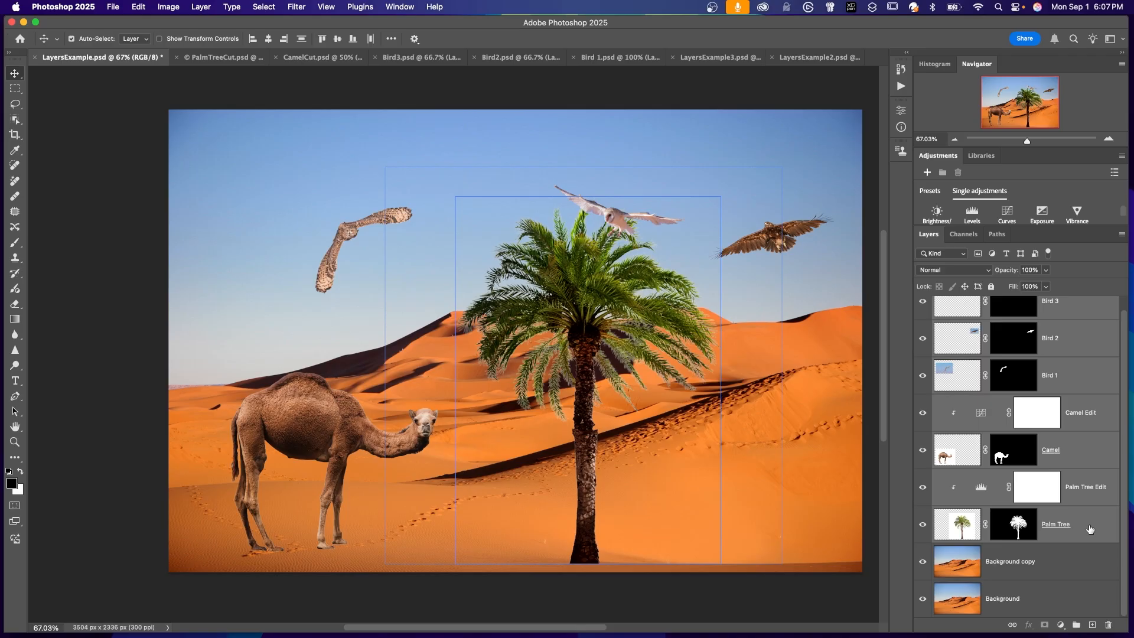
Hide all layers except Background copy and Palm Tree, and select the Palm Tree layer
click(1100, 532)
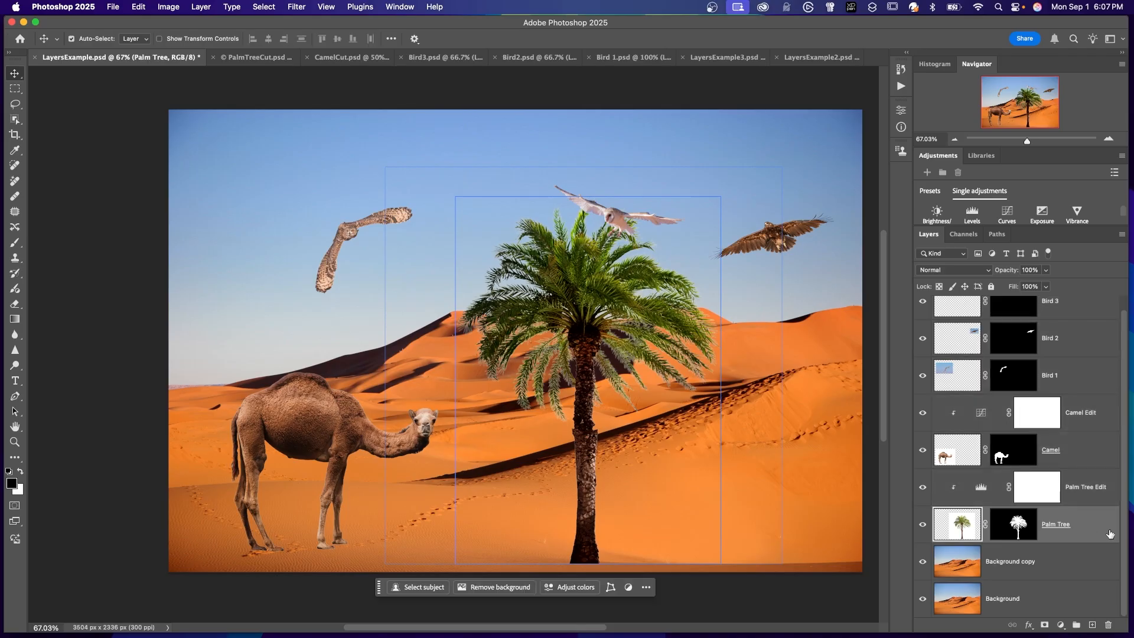
click(1077, 559)
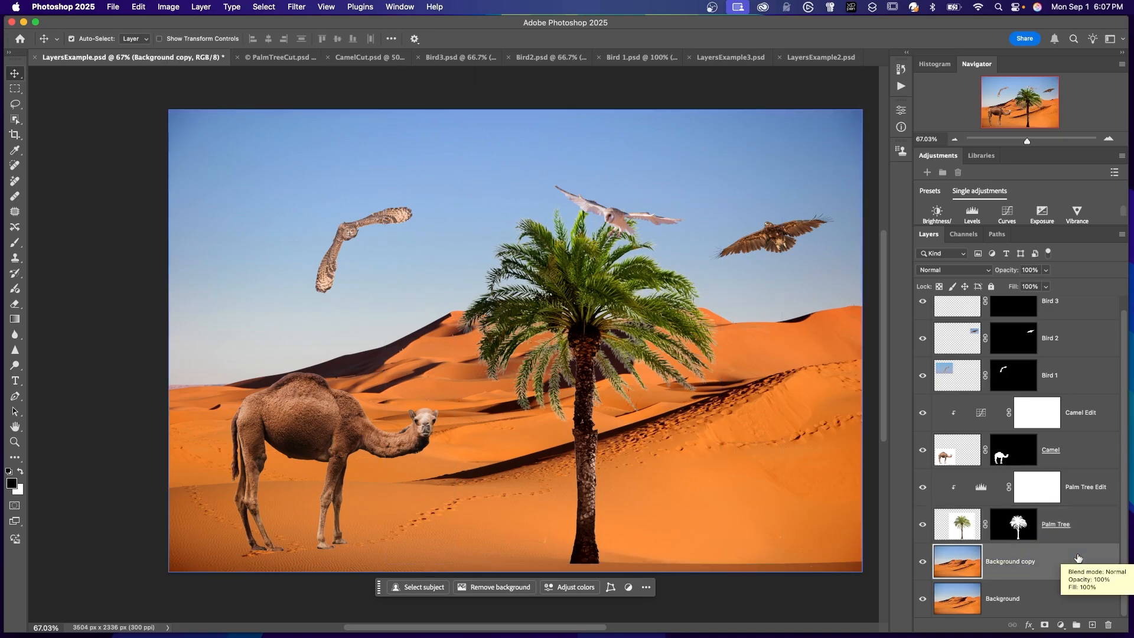
alt+click(923, 564)
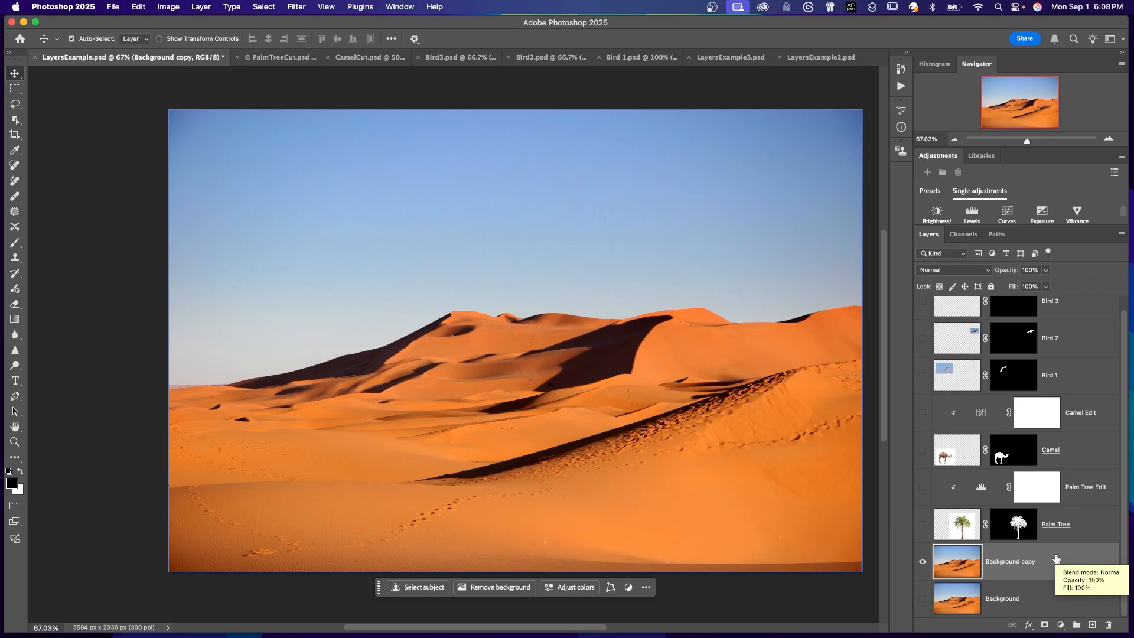
click(923, 527)
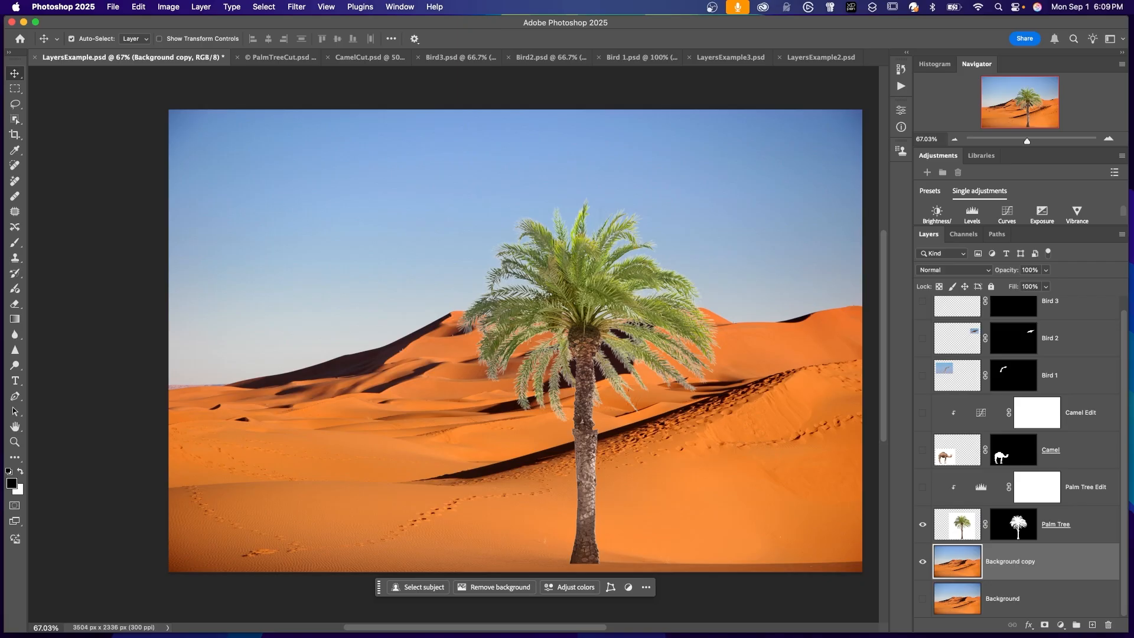
click(1097, 535)
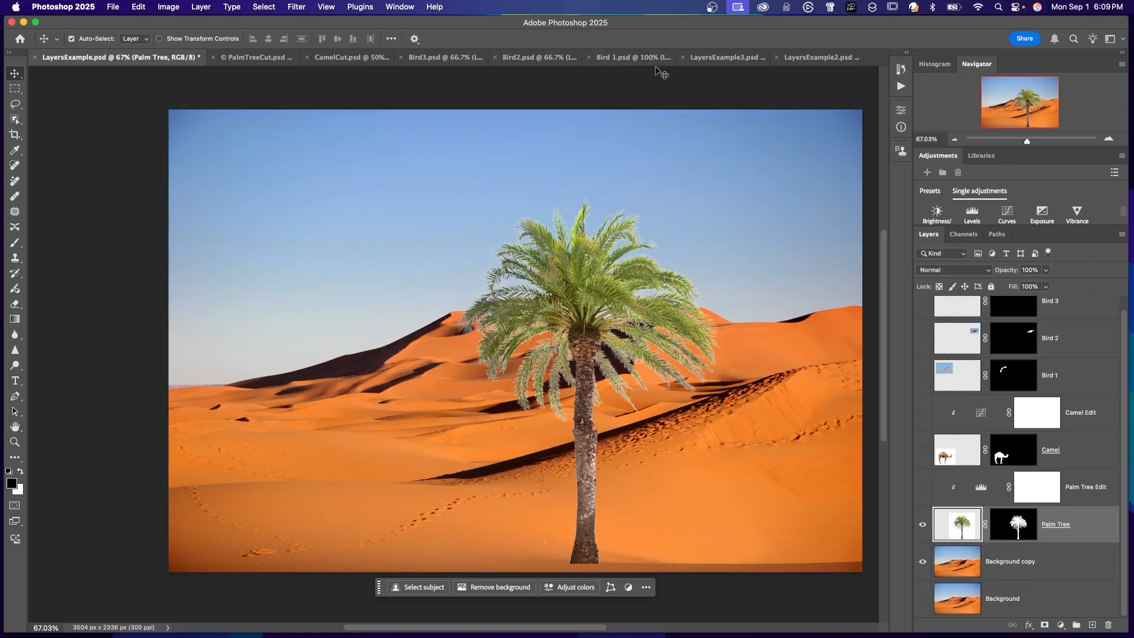
Switch to the PalmTreeCut.psd document, disable the layer mask on Layer 0 and delete it
click(254, 58)
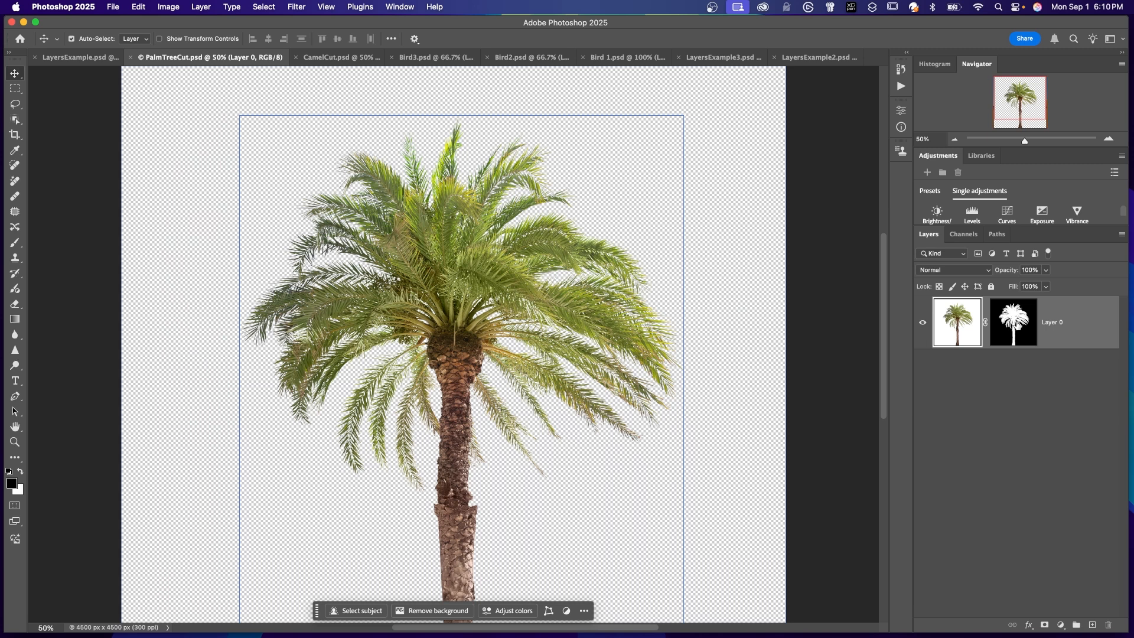
shift+click(1015, 325)
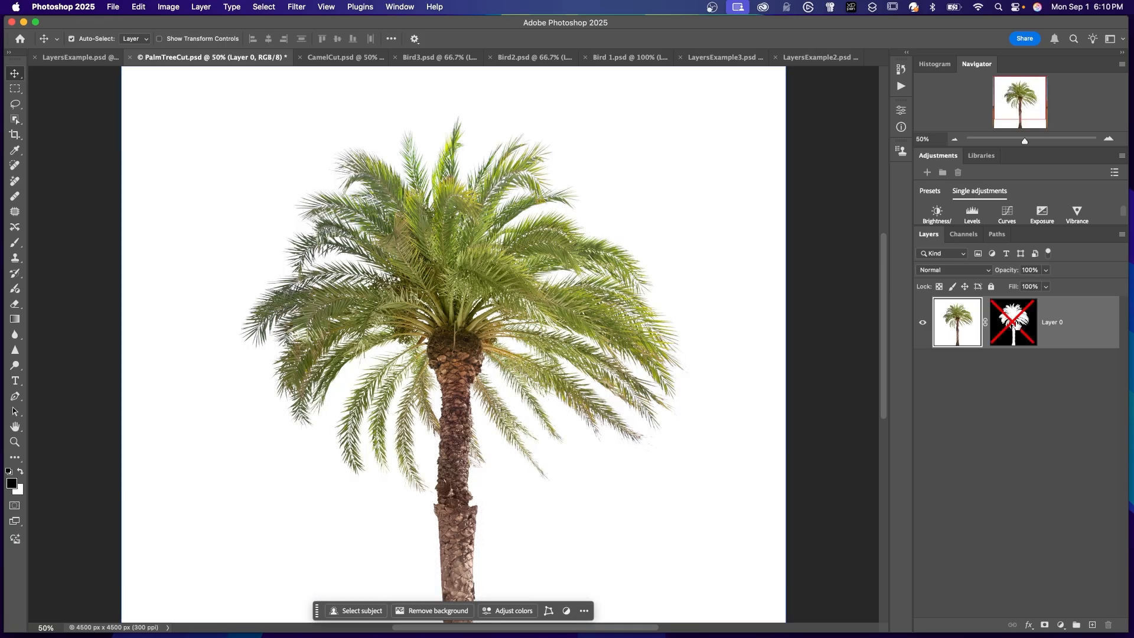
right_click(1014, 324)
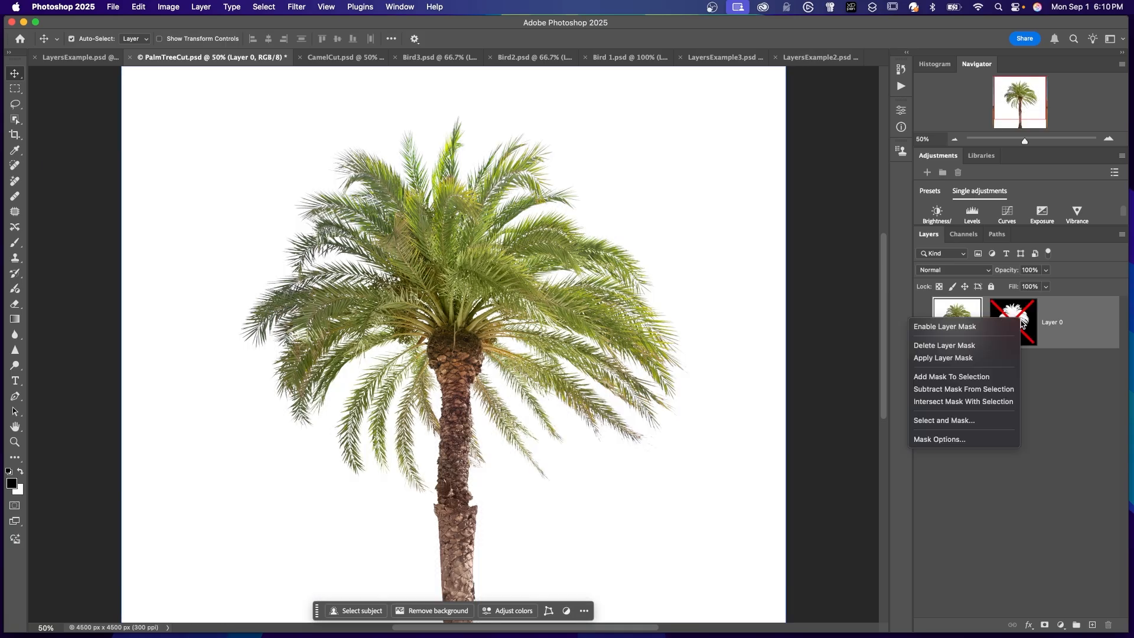
click(980, 347)
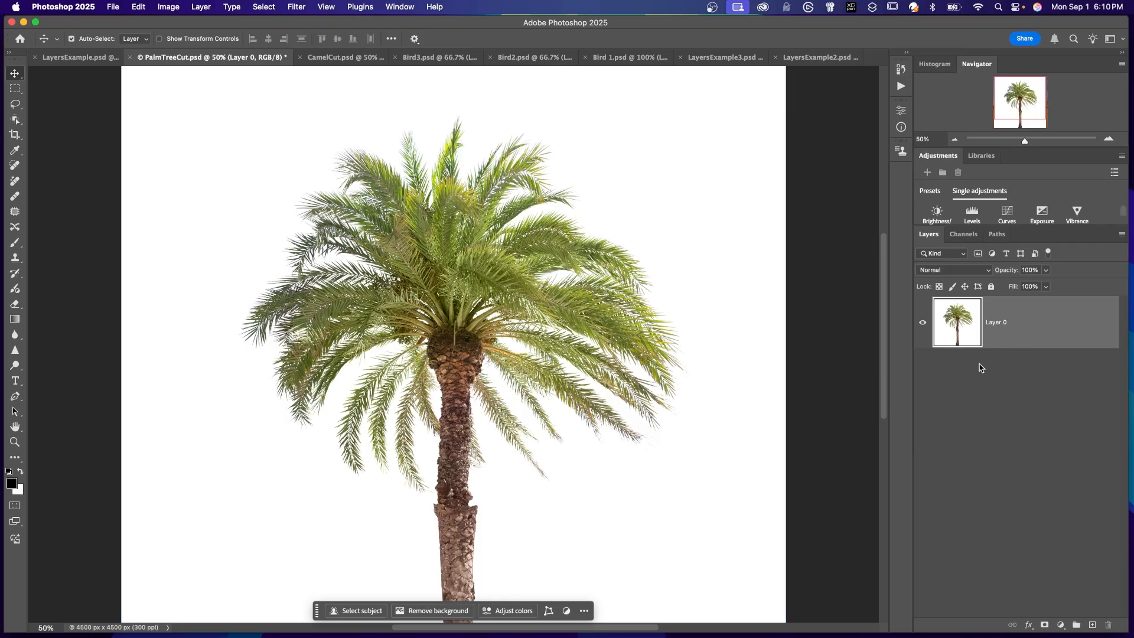
Remove the white background around the palm tree on Layer 0 and return to the LayersExample.psd document
click(412, 612)
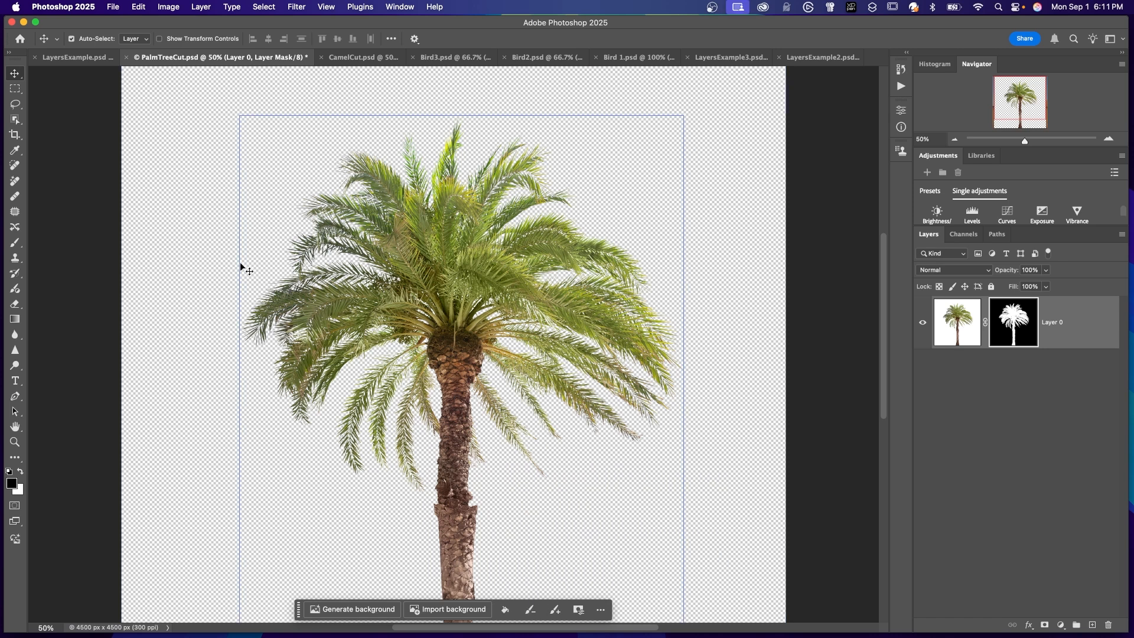
click(67, 58)
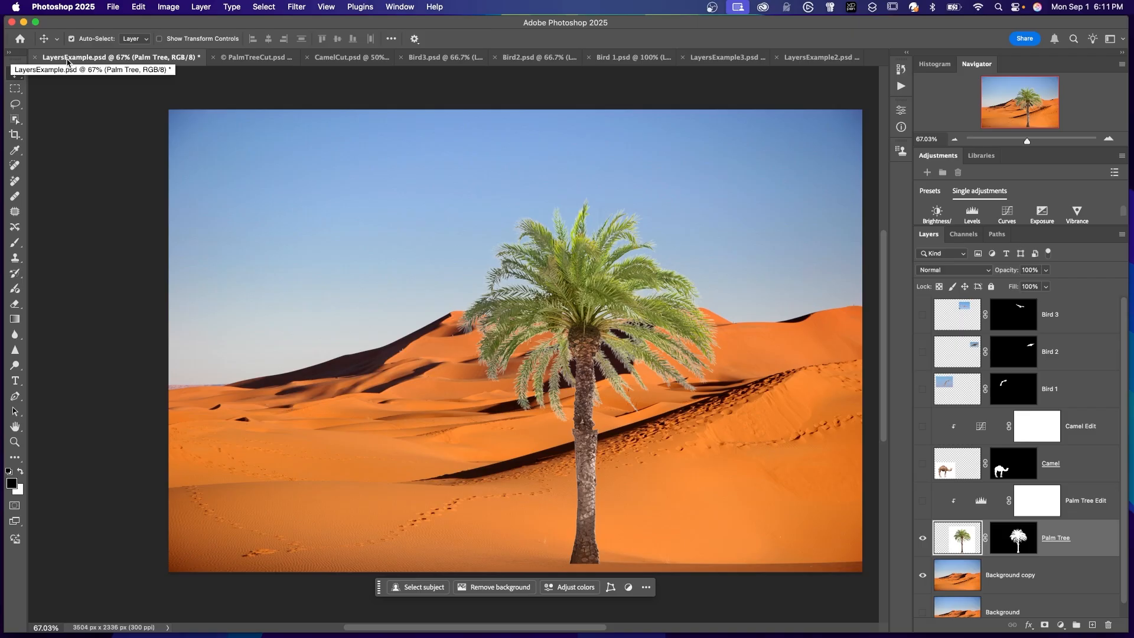
Disable the Palm Tree layer's mask to inspect the layer's hidden background, and re-enable the mask
click(1060, 578)
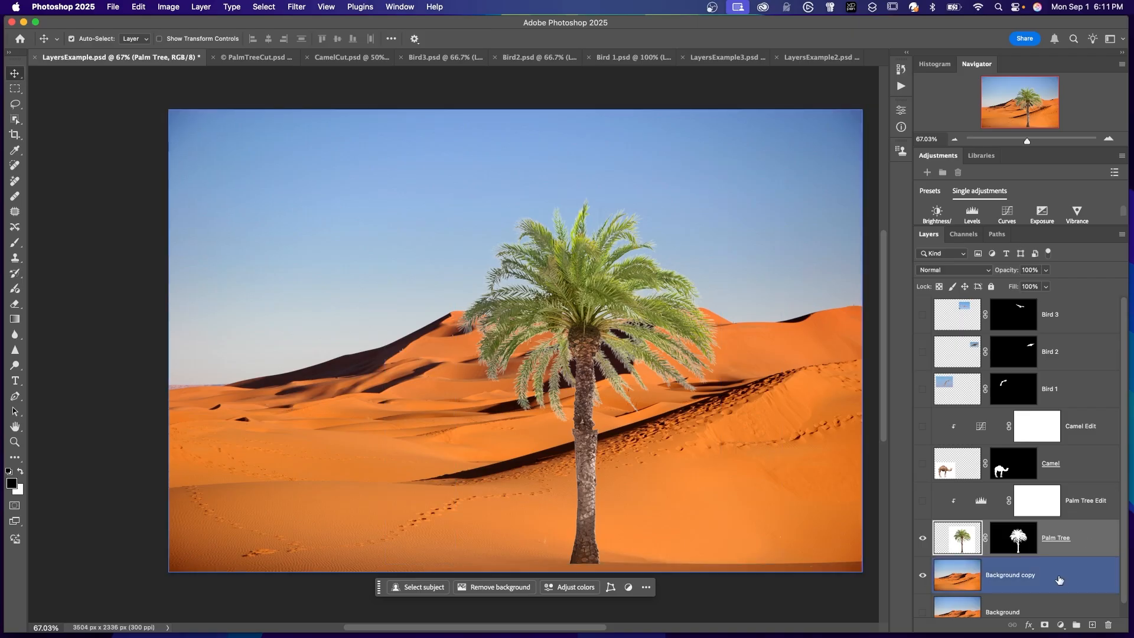
click(1084, 549)
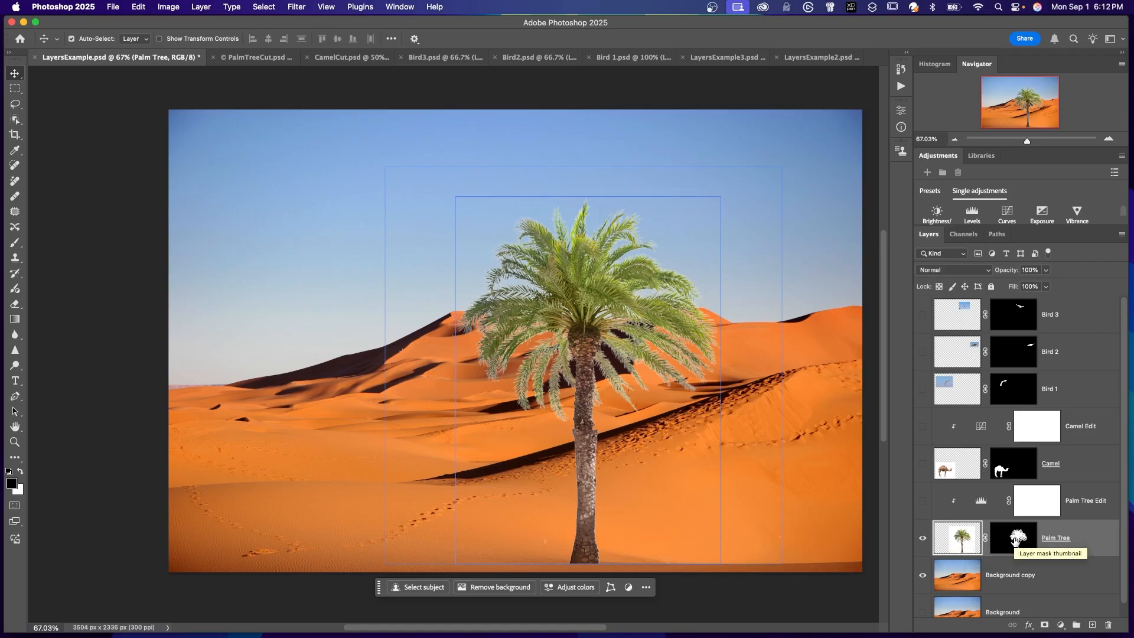
shift+click(1016, 541)
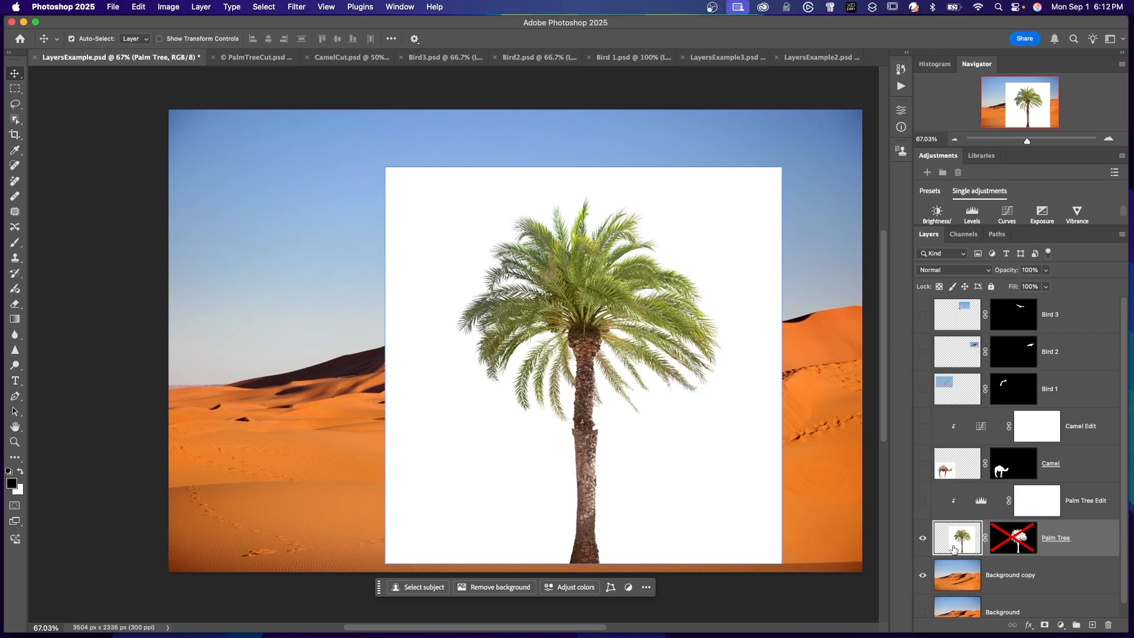
shift+click(1012, 544)
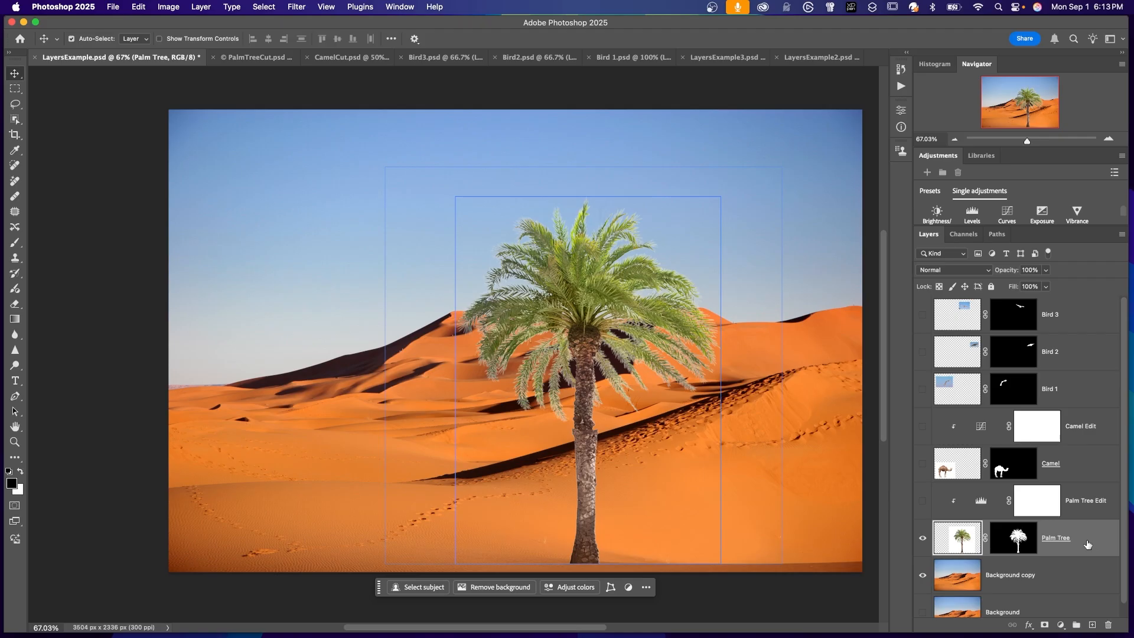
click(1050, 583)
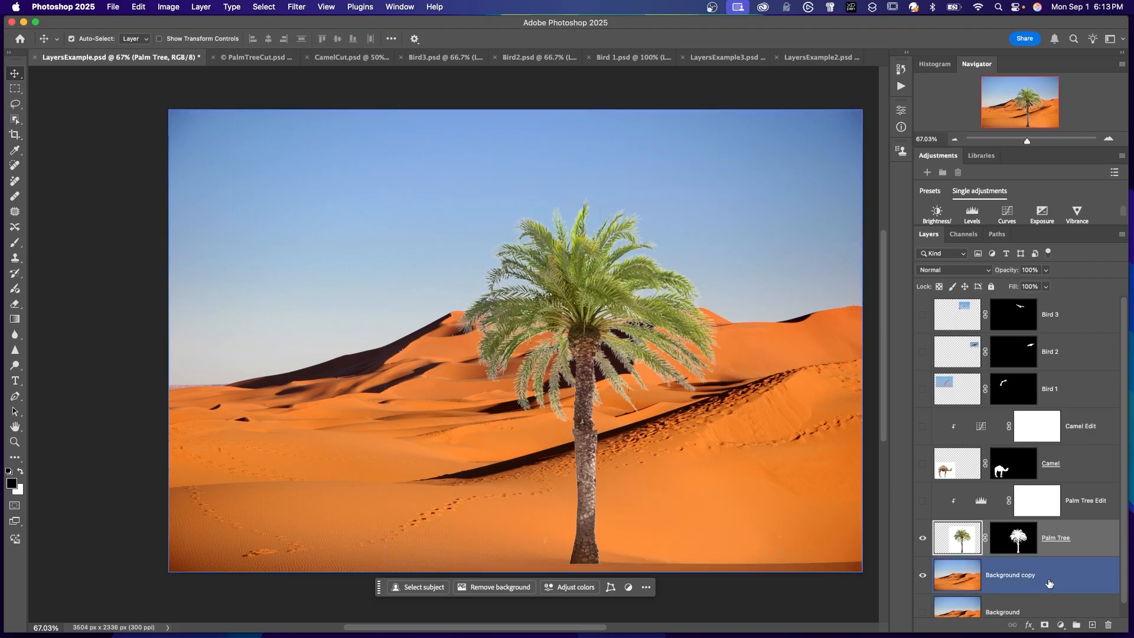
click(1045, 541)
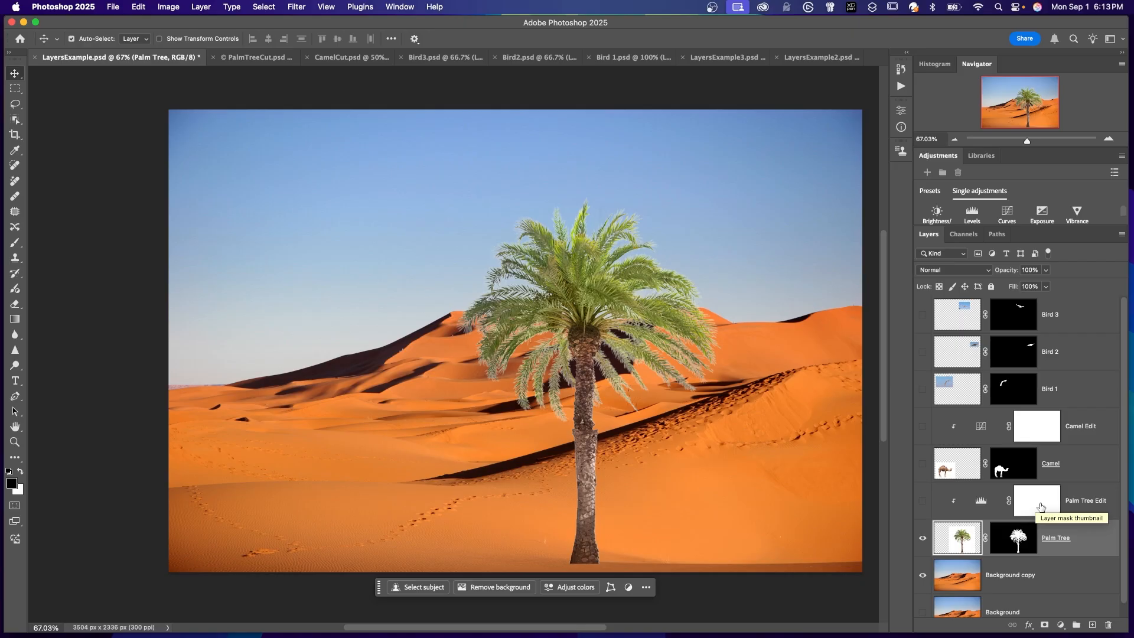
Show the Palm Tree Edit adjustment layer and set its Levels input values to 48, 0.90 and 249
click(954, 503)
double_click(979, 502)
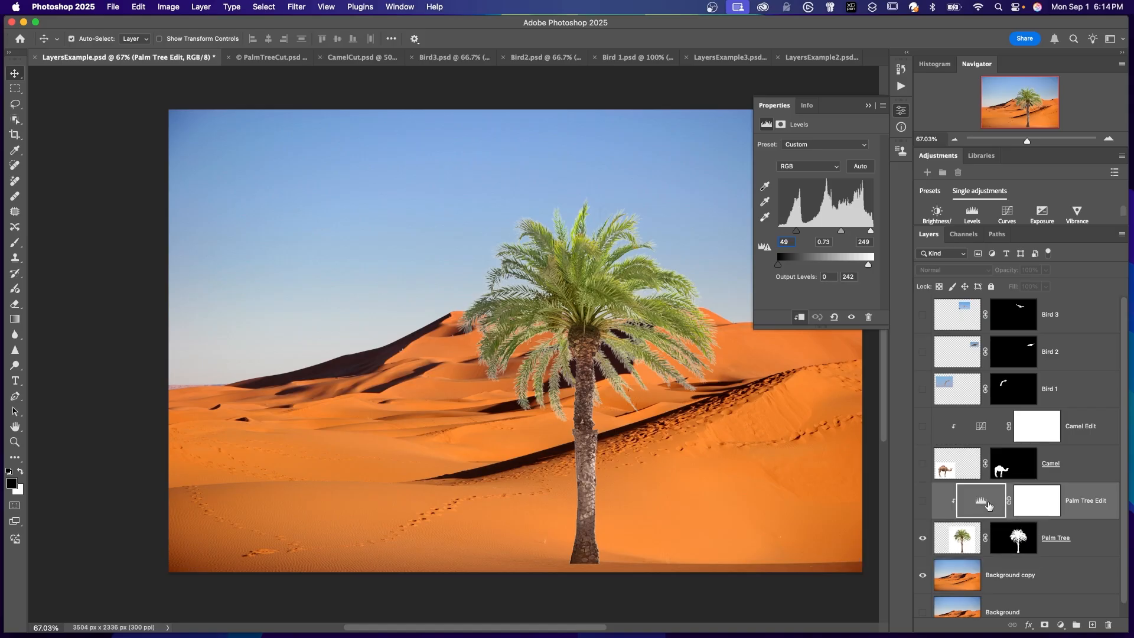
click(990, 538)
click(922, 502)
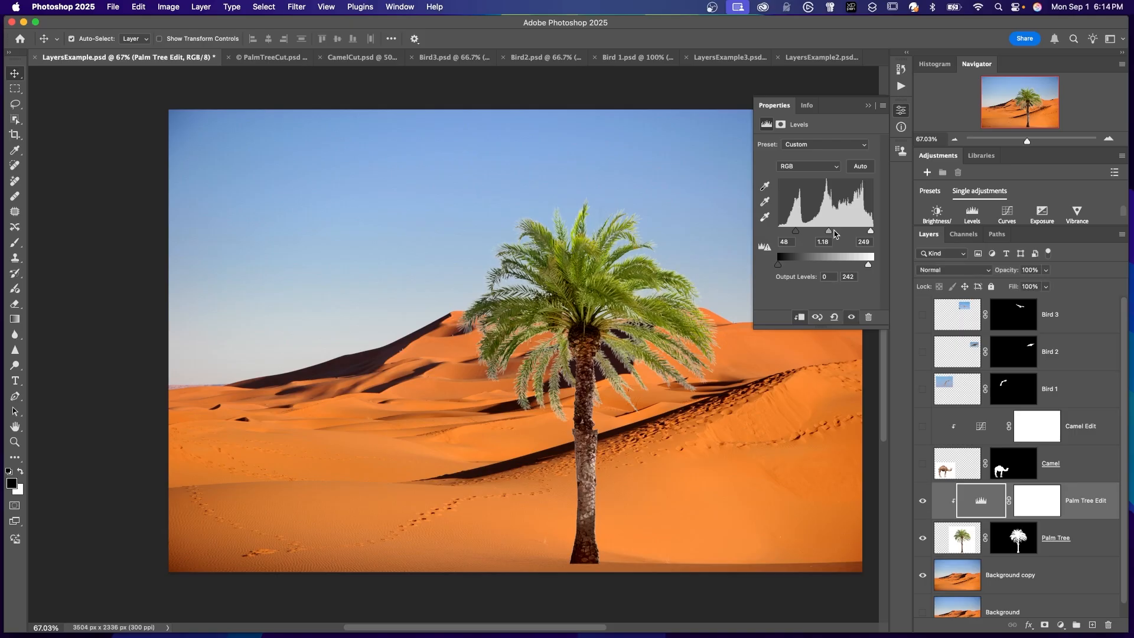
drag(829, 231, 835, 234)
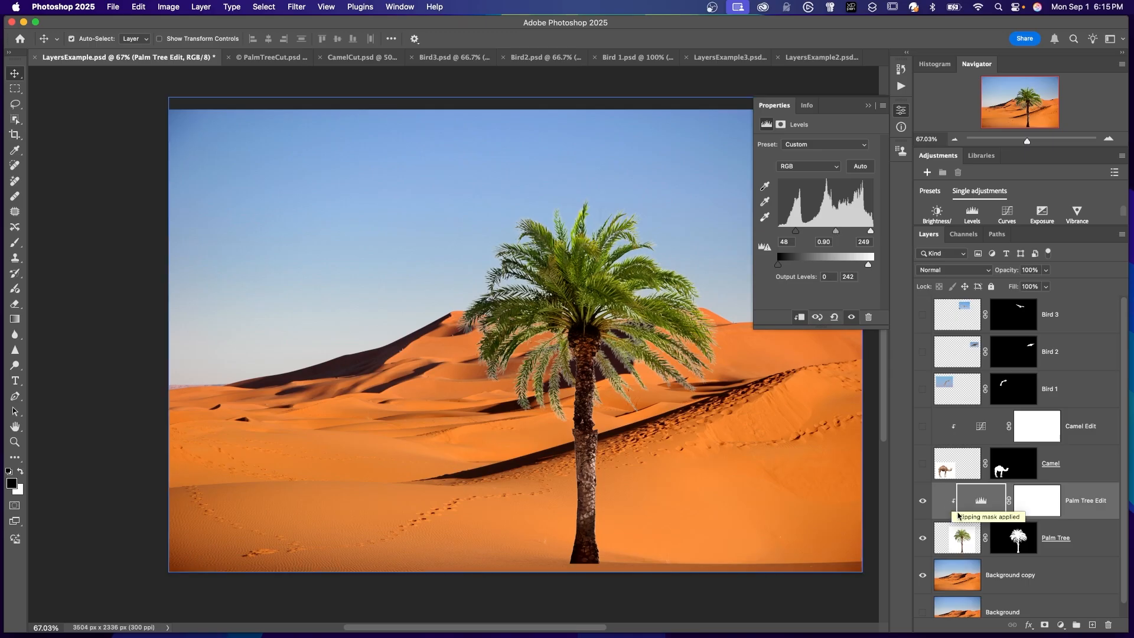
Release Palm Tree Edit's clipping mask, set its Levels midtone to 0.94, and clip it to the Palm Tree layer again
drag(964, 517, 975, 523)
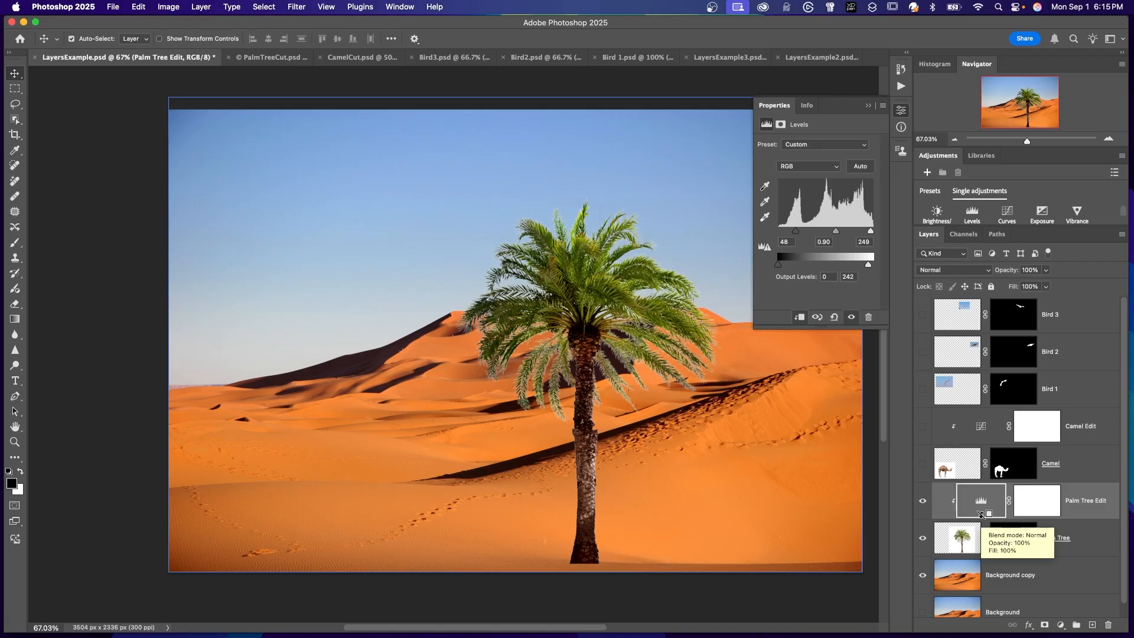
alt+click(981, 514)
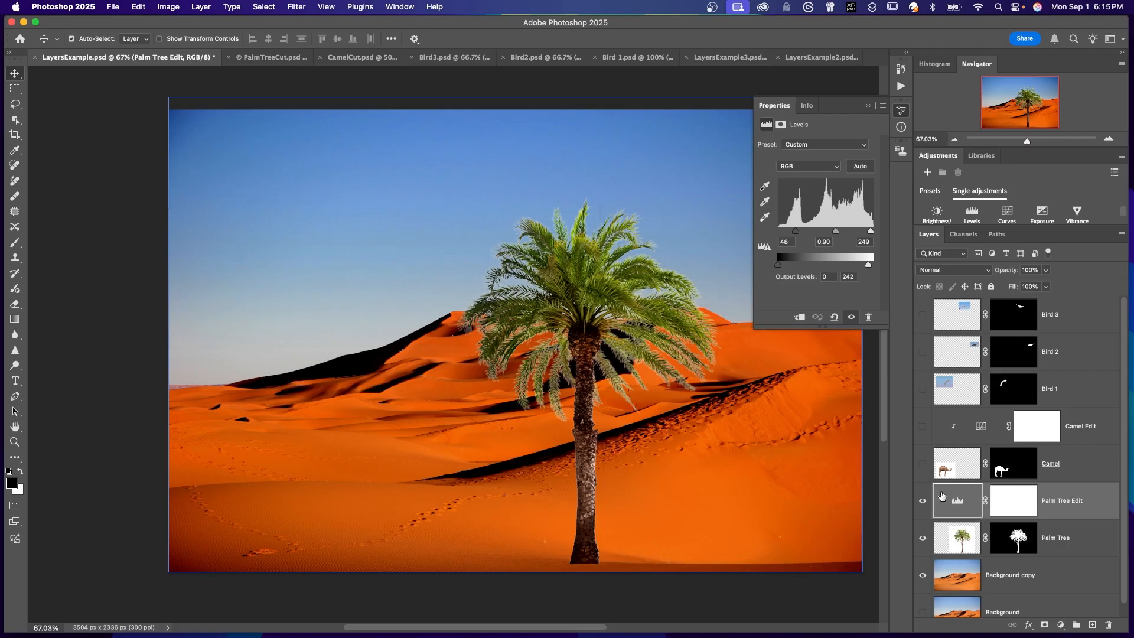
drag(836, 231, 835, 233)
alt+click(968, 515)
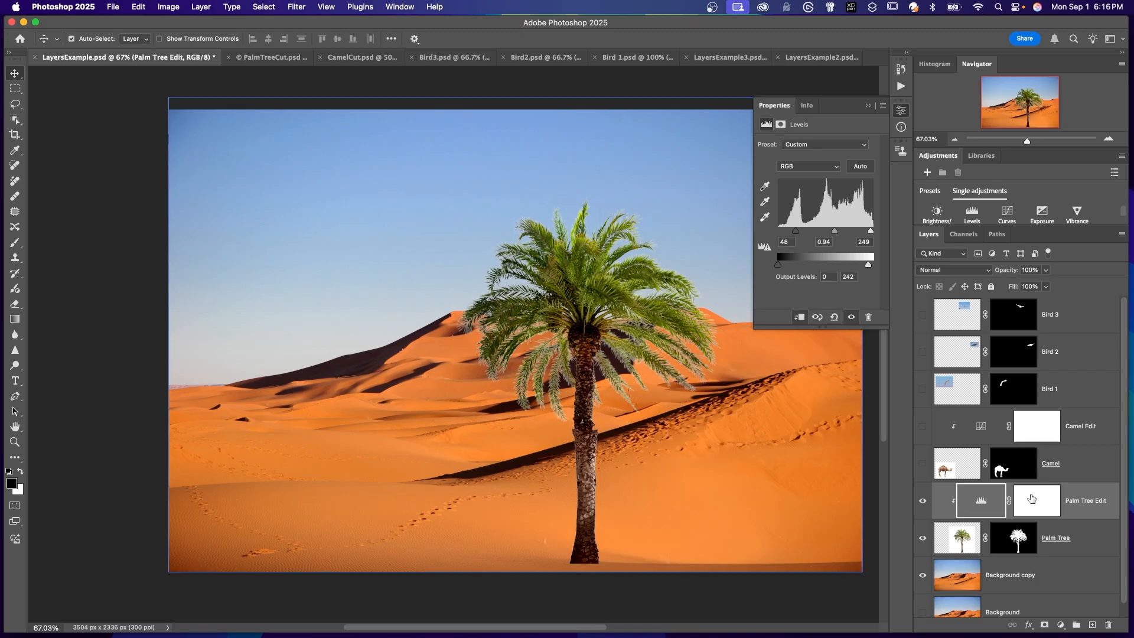
Show the Camel layer, inspect the cut-out camel in the CamelCut.psd document and collapse the layer properties
click(924, 468)
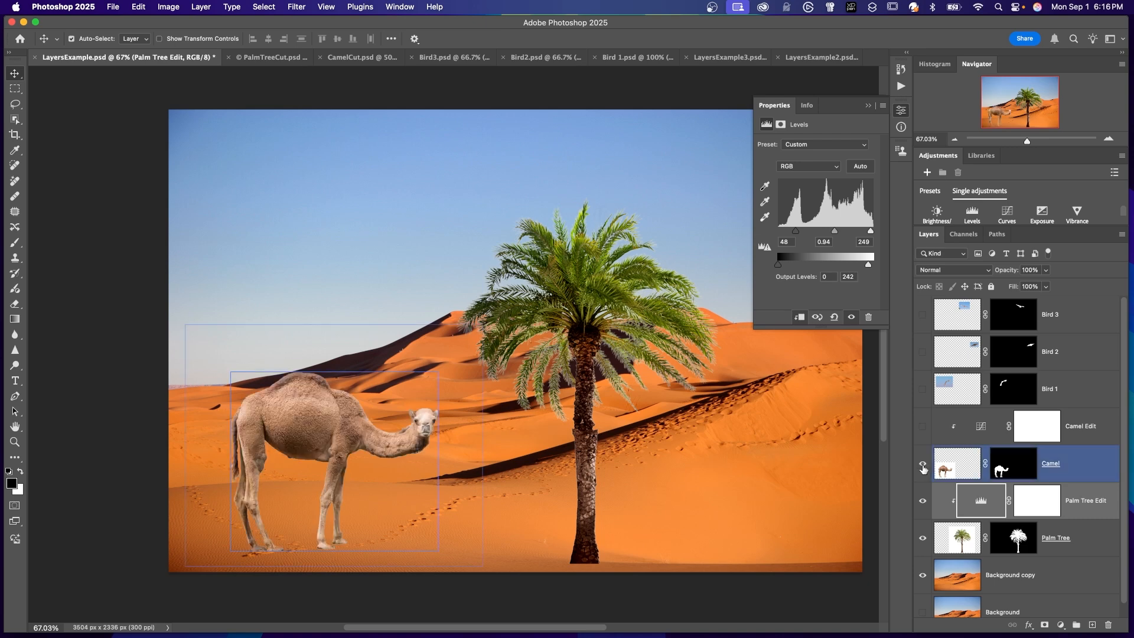
click(348, 58)
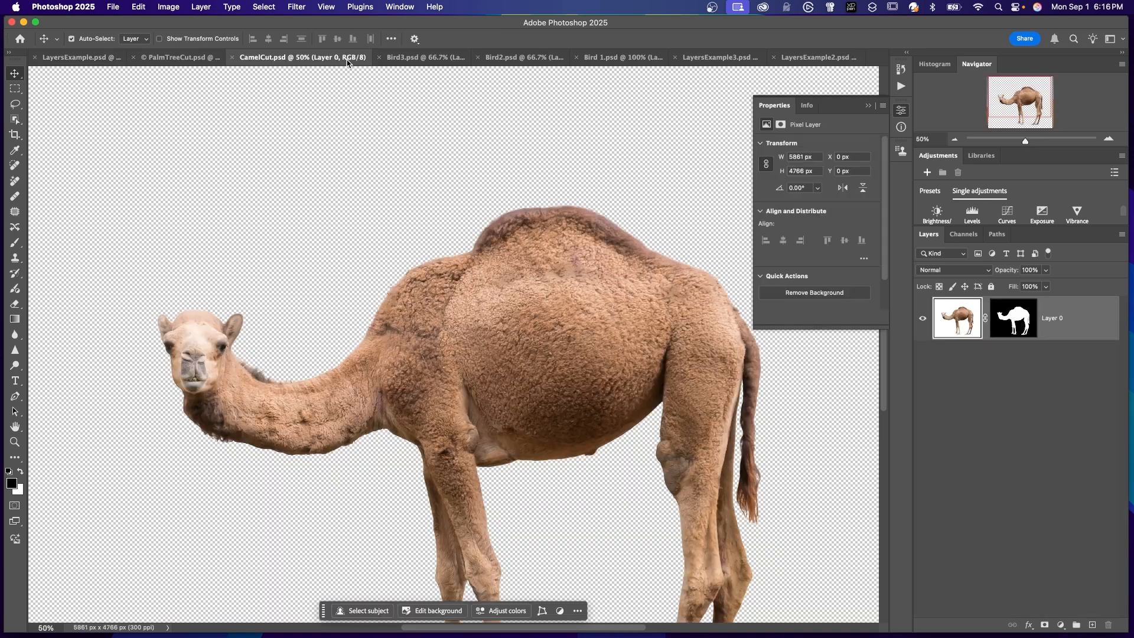
scroll(628, 183, down, 4)
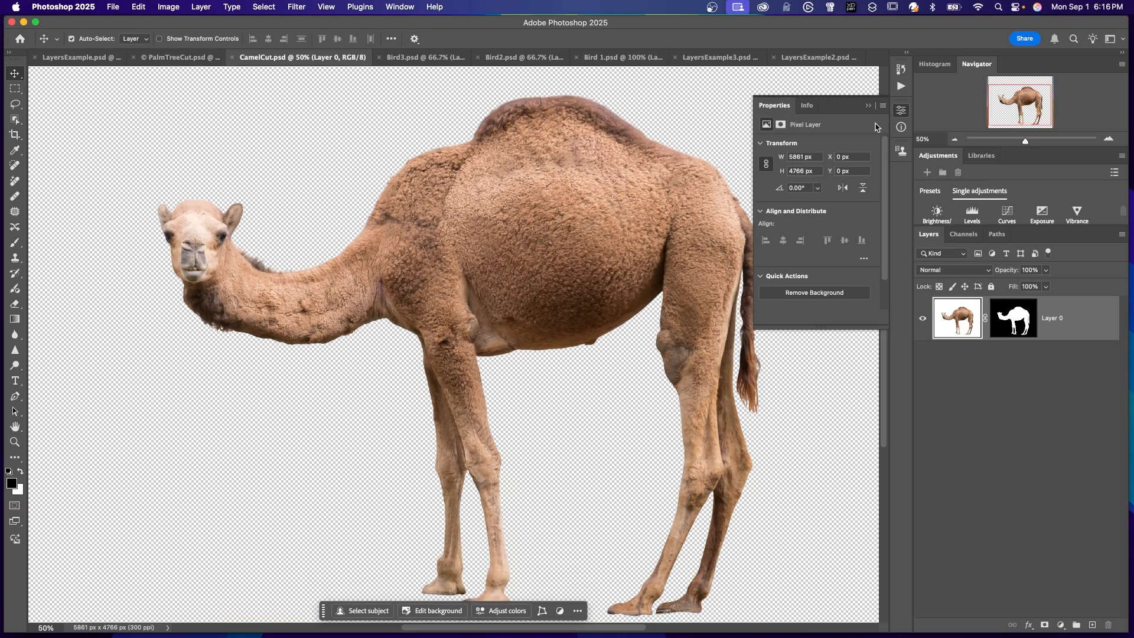
click(868, 106)
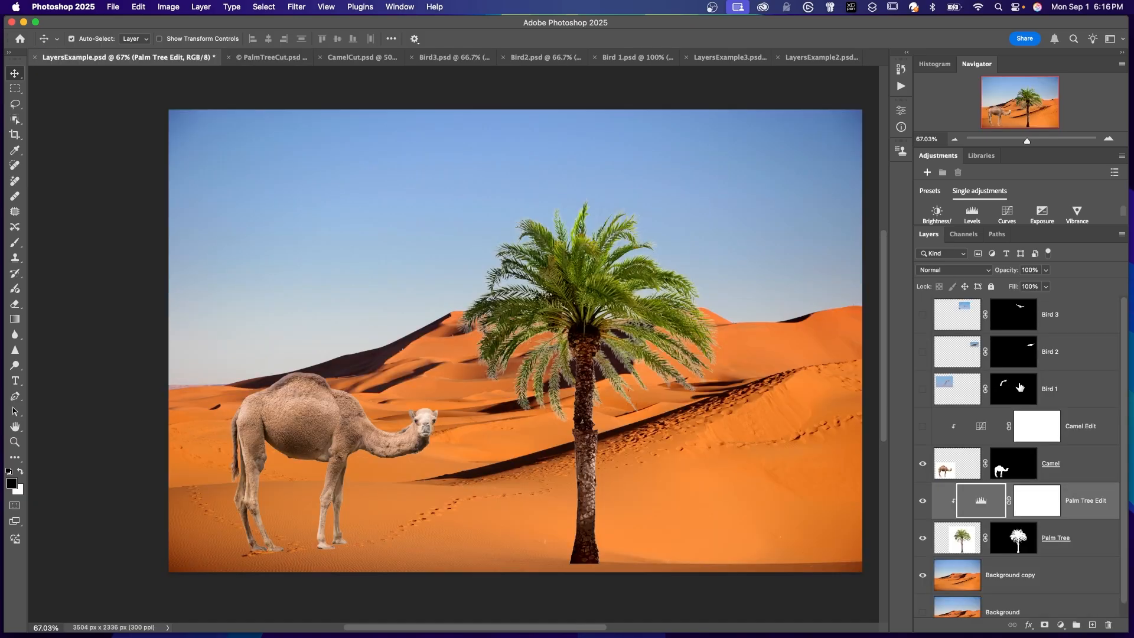
Select the Camel layer's mask, disable it to inspect the unmasked camel image, and re-enable it
click(962, 463)
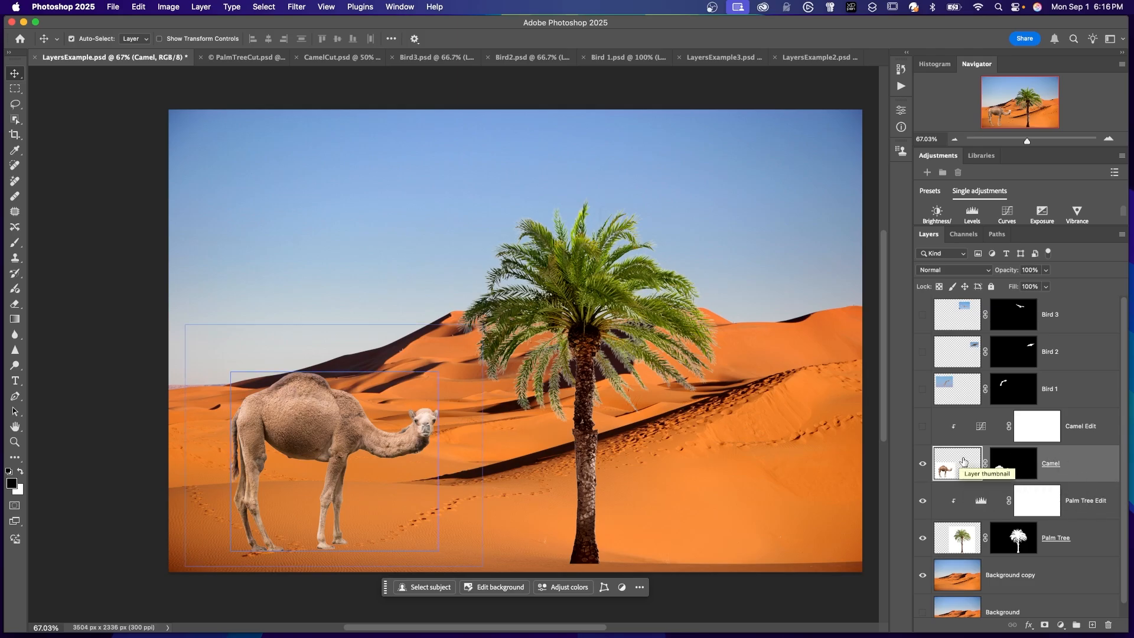
click(1016, 464)
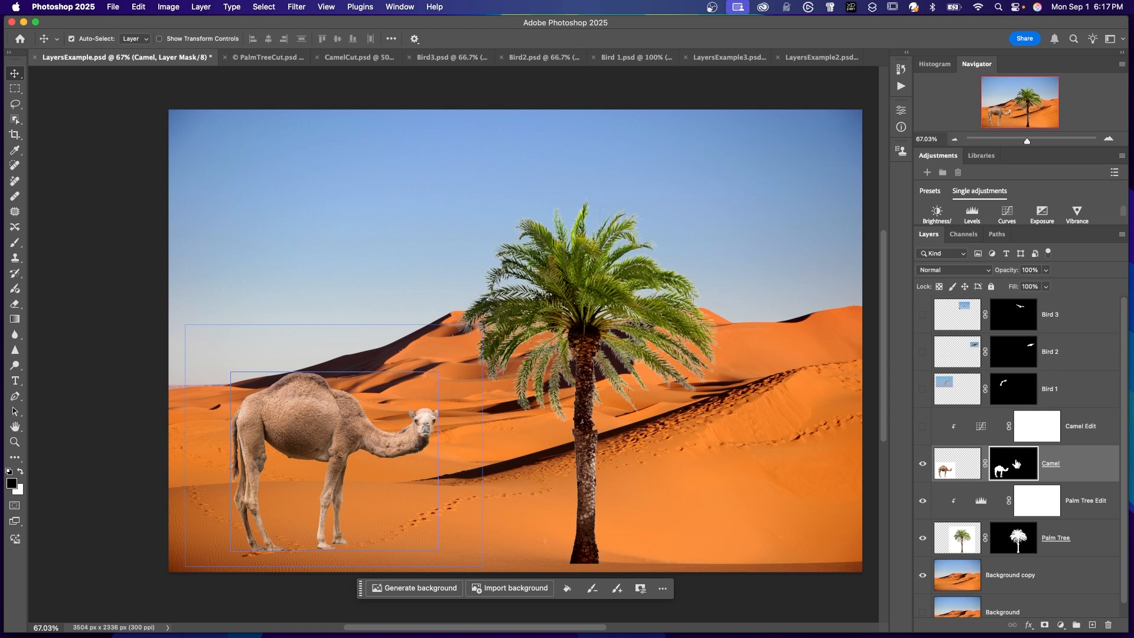
shift+click(1016, 464)
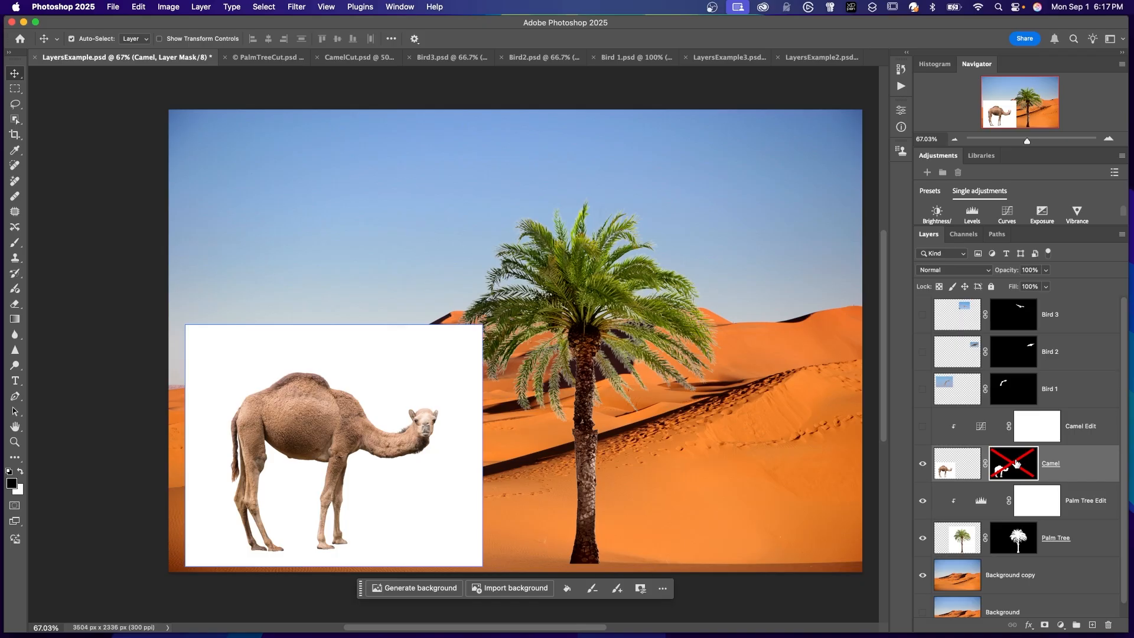
shift+click(1016, 464)
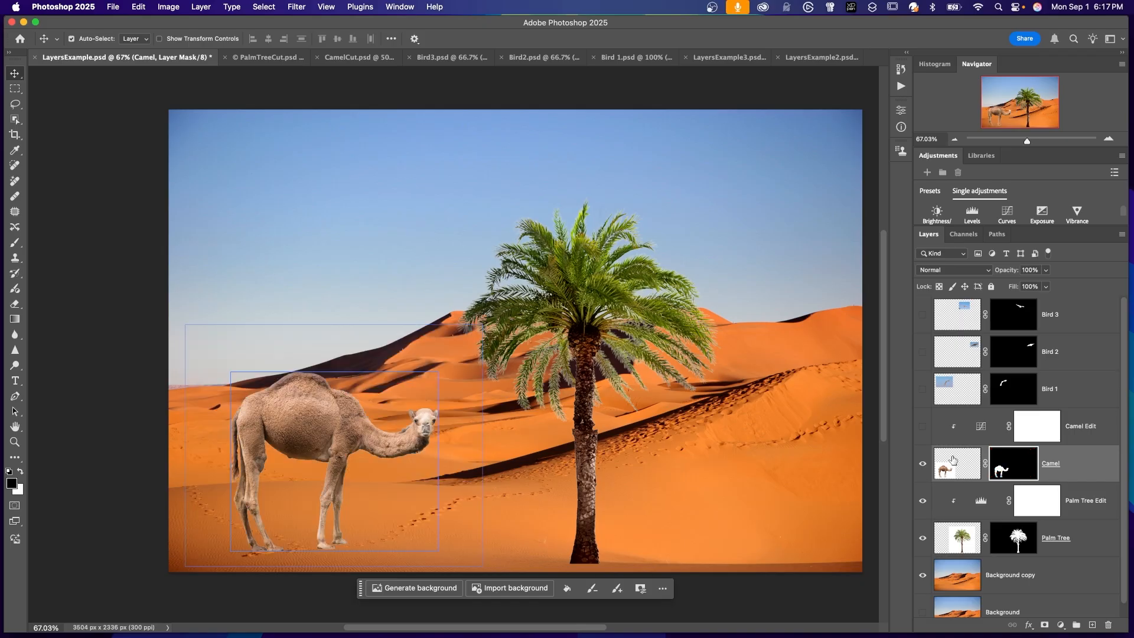
Show the Camel Edit layer and open its Curves settings to compare the camel with and without the adjustment
click(922, 428)
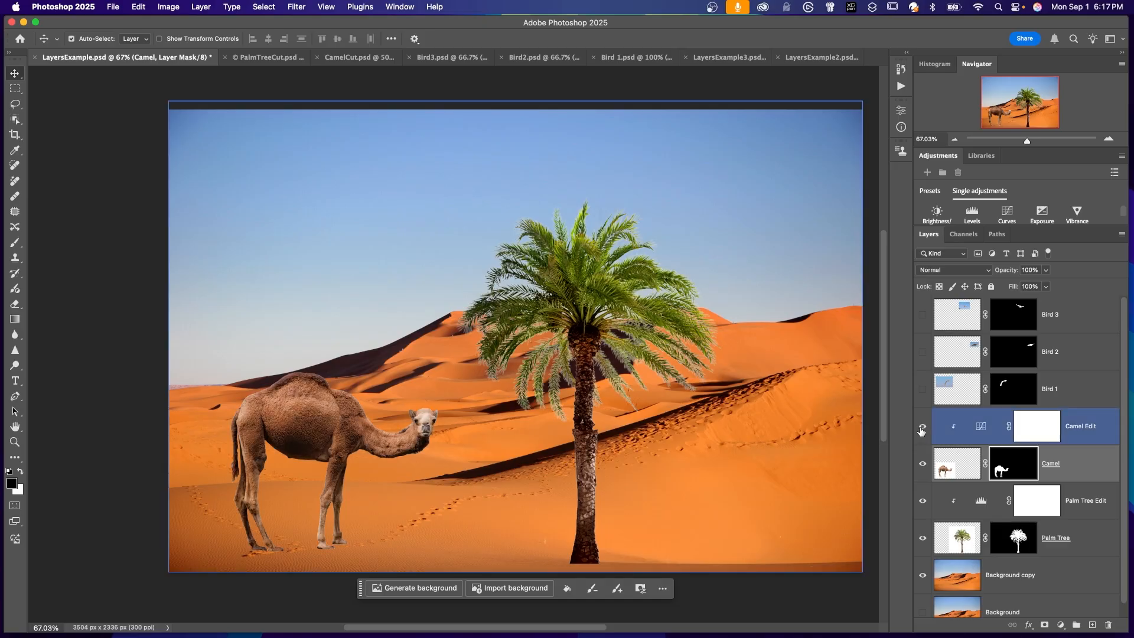
double_click(981, 428)
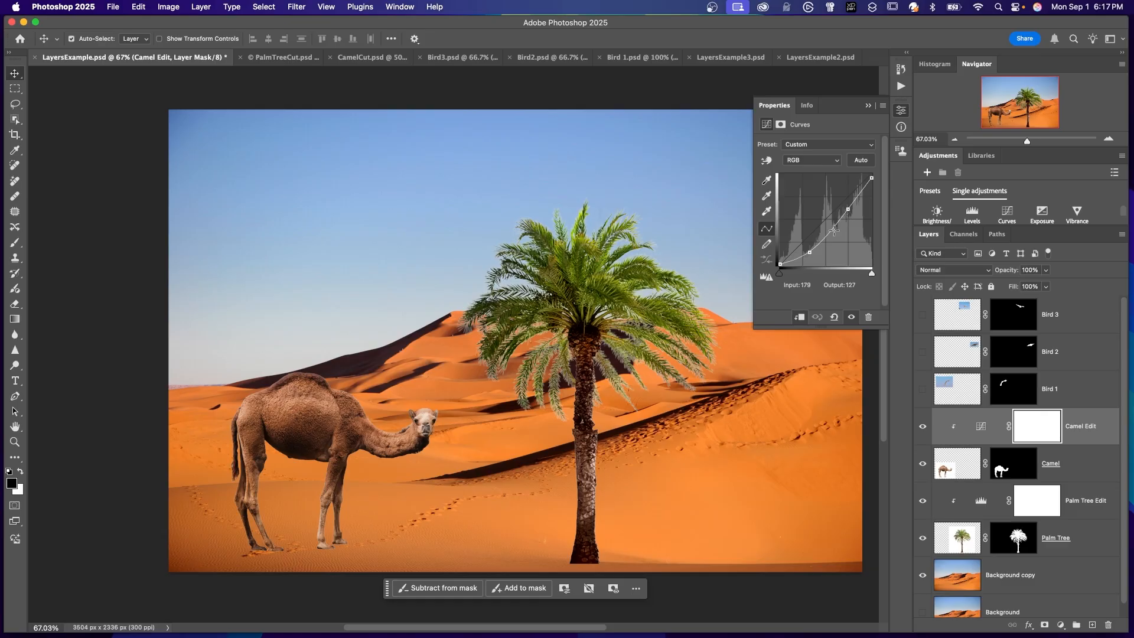
click(851, 318)
click(852, 318)
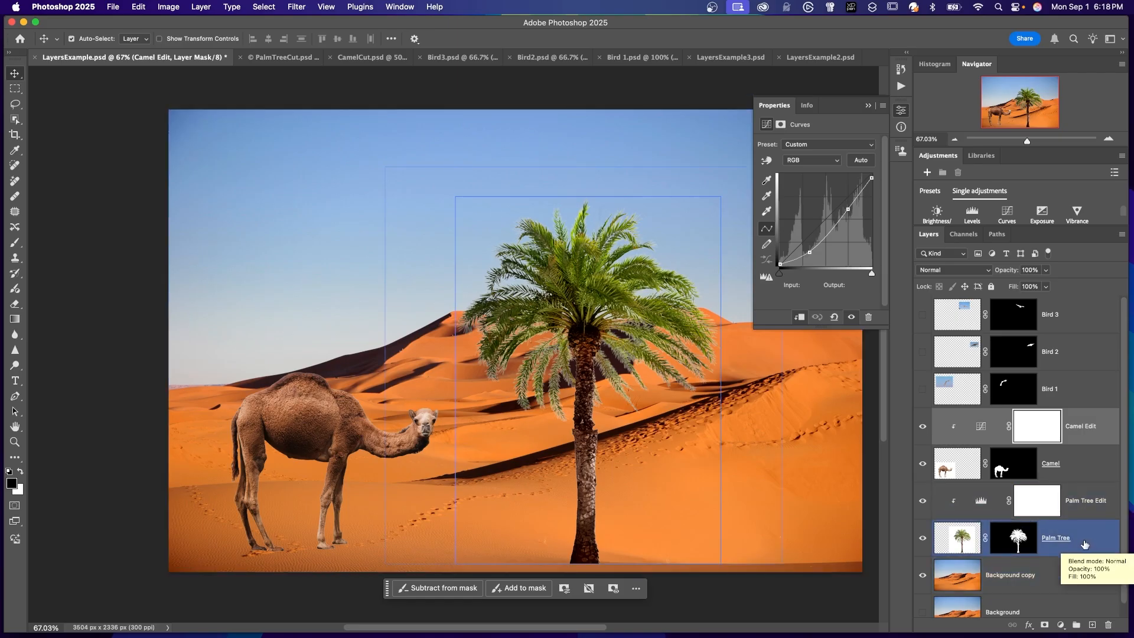
click(901, 110)
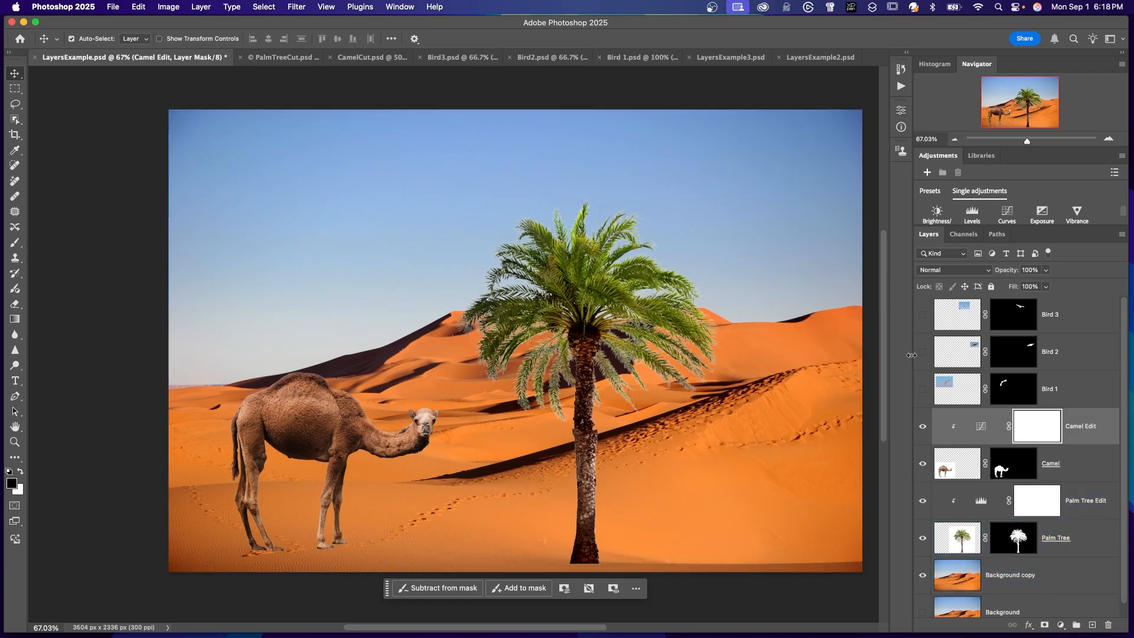
Show the Bird 1, Bird 2 and Bird 3 layers, checking the cut-out owl in Bird 1.psd along the way
click(922, 391)
click(641, 57)
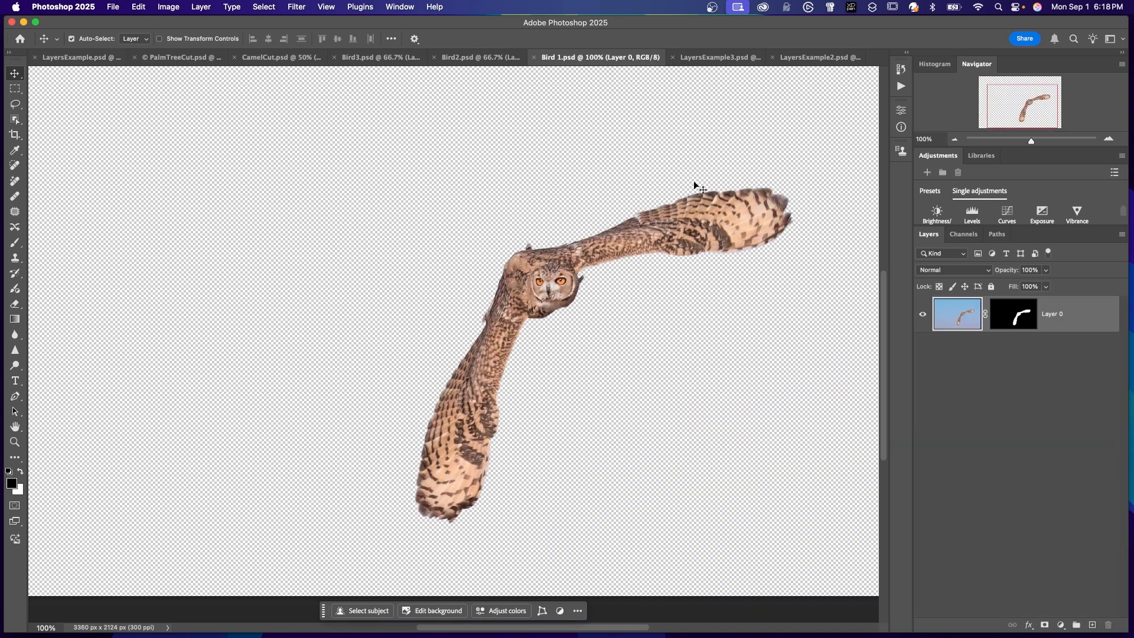
click(923, 352)
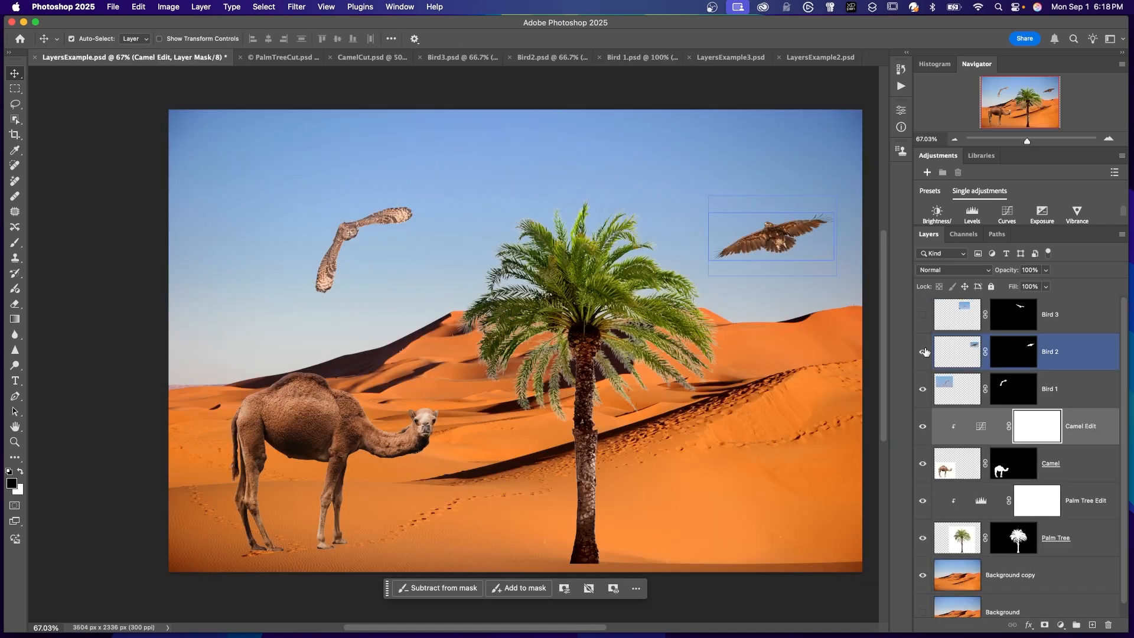
click(924, 317)
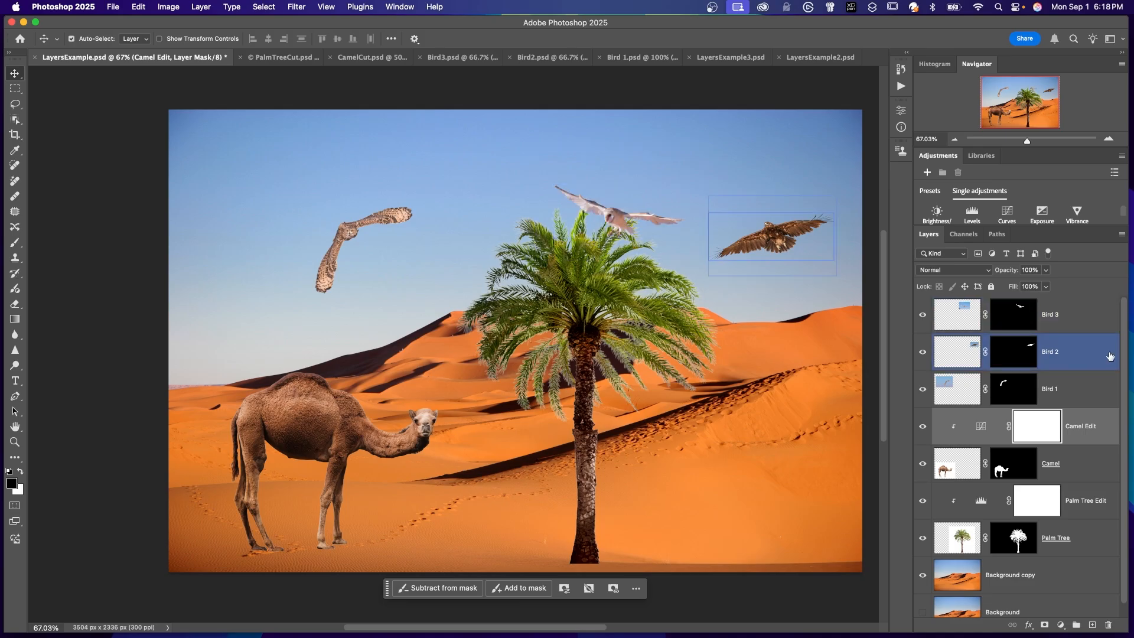
Use Auto-Select with the Move tool to pick the sky, the owl and the camel directly in the image
click(757, 209)
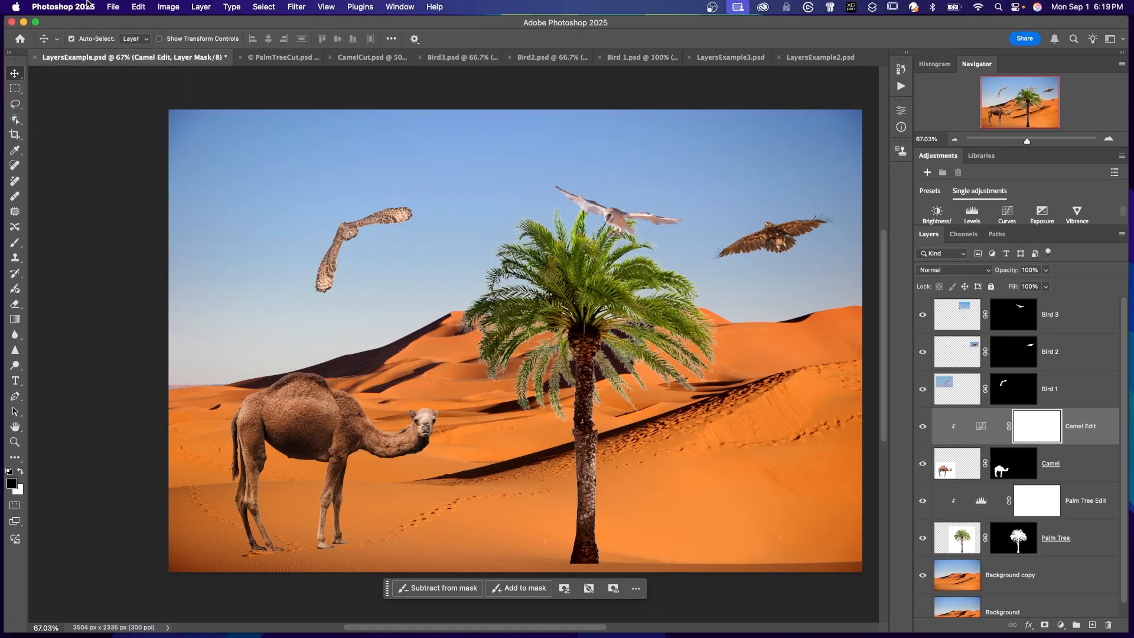
click(319, 186)
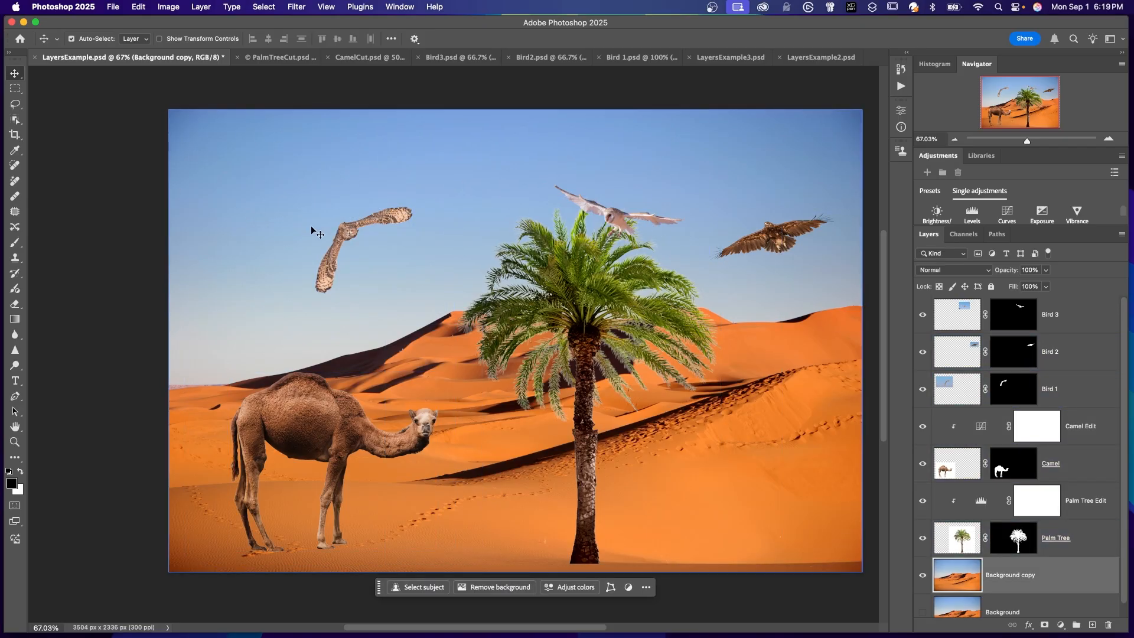
click(349, 229)
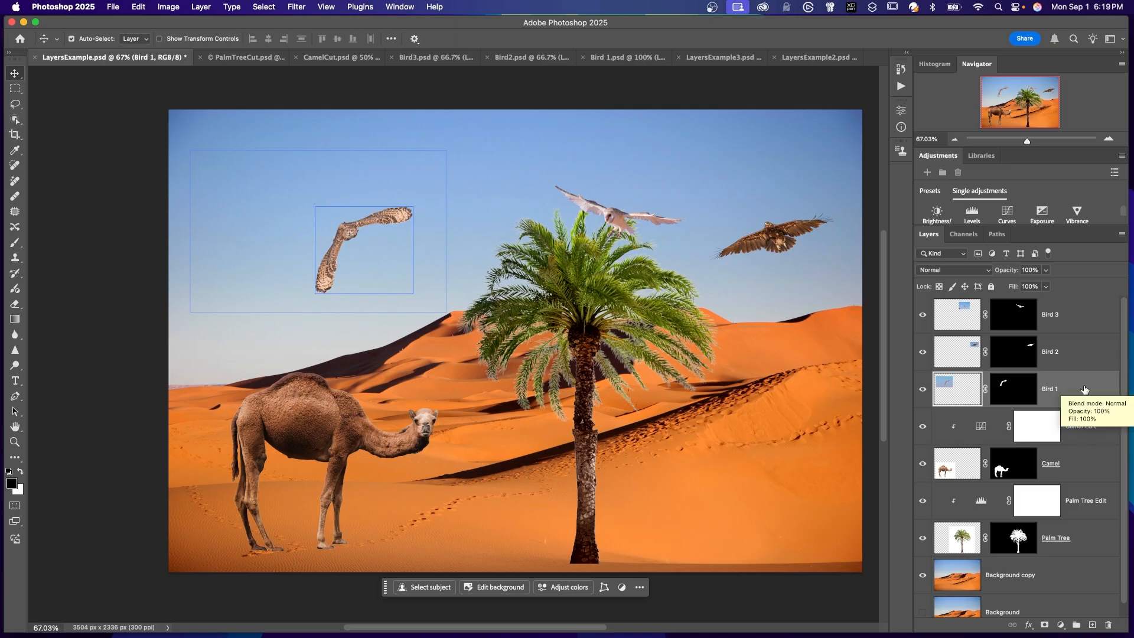
click(312, 431)
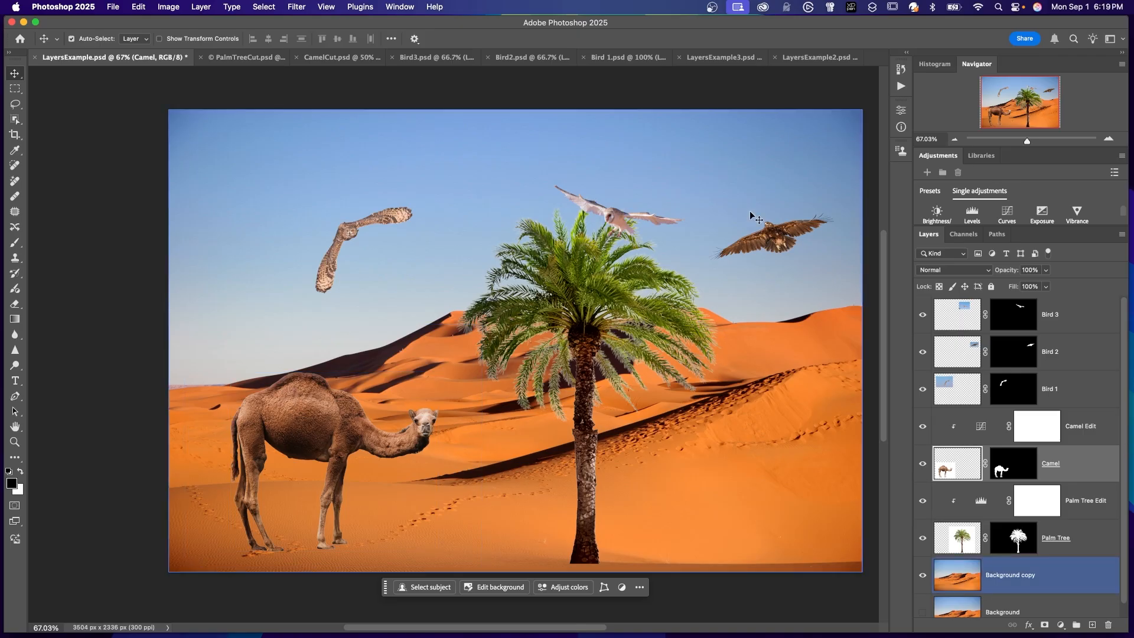
click(344, 228)
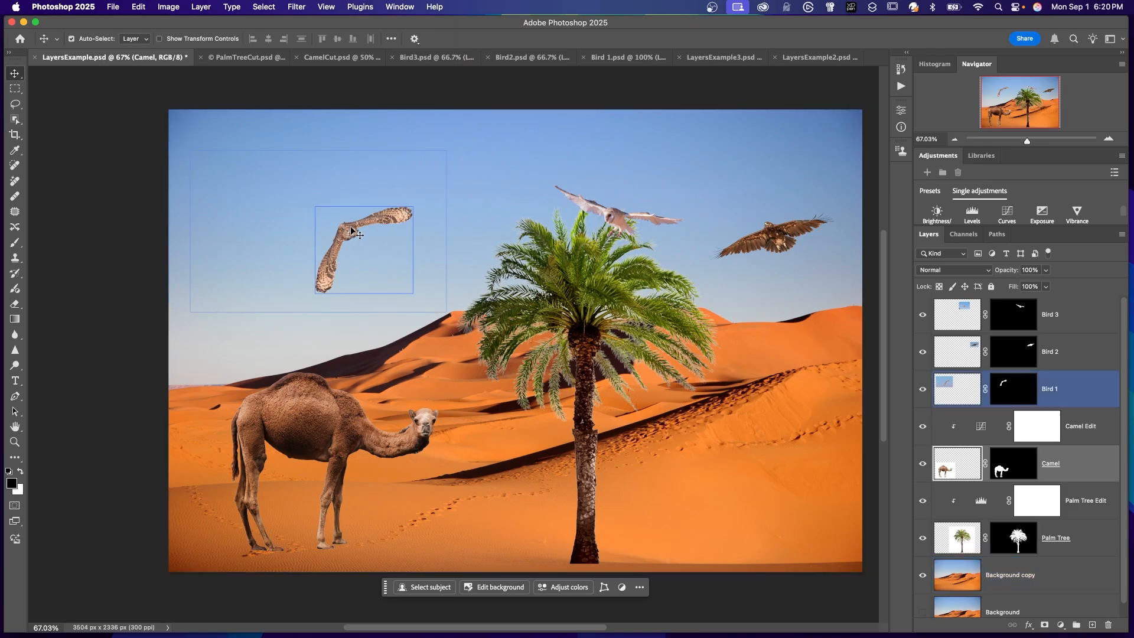
Select the Bird 2 layer, try resizing it with Free Transform, and cancel the transform
click(783, 244)
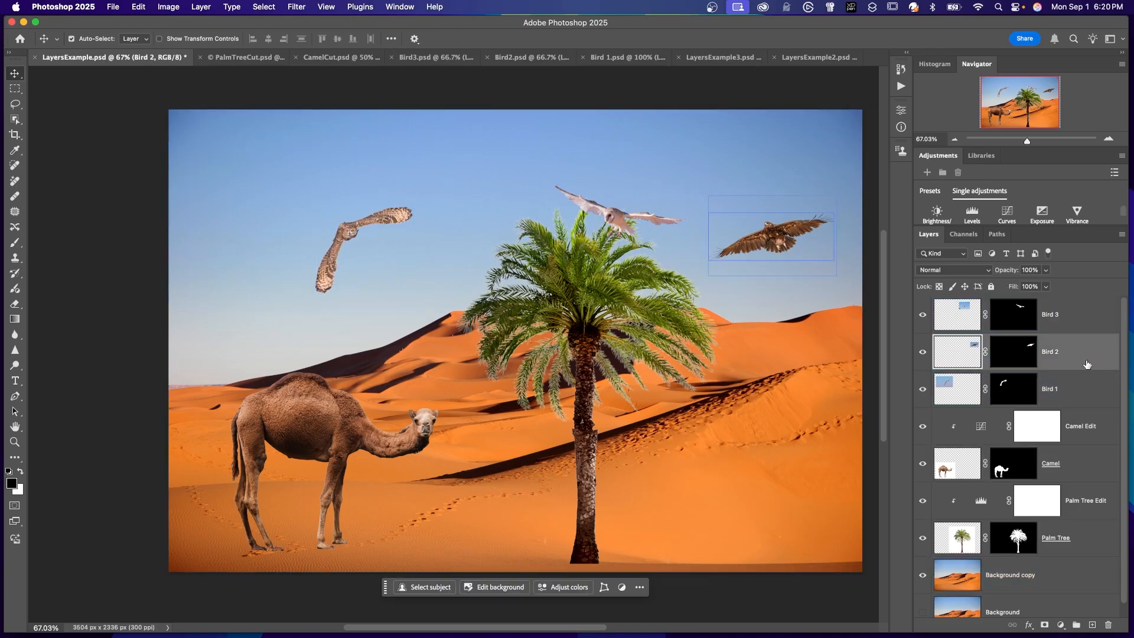
key(super+t)
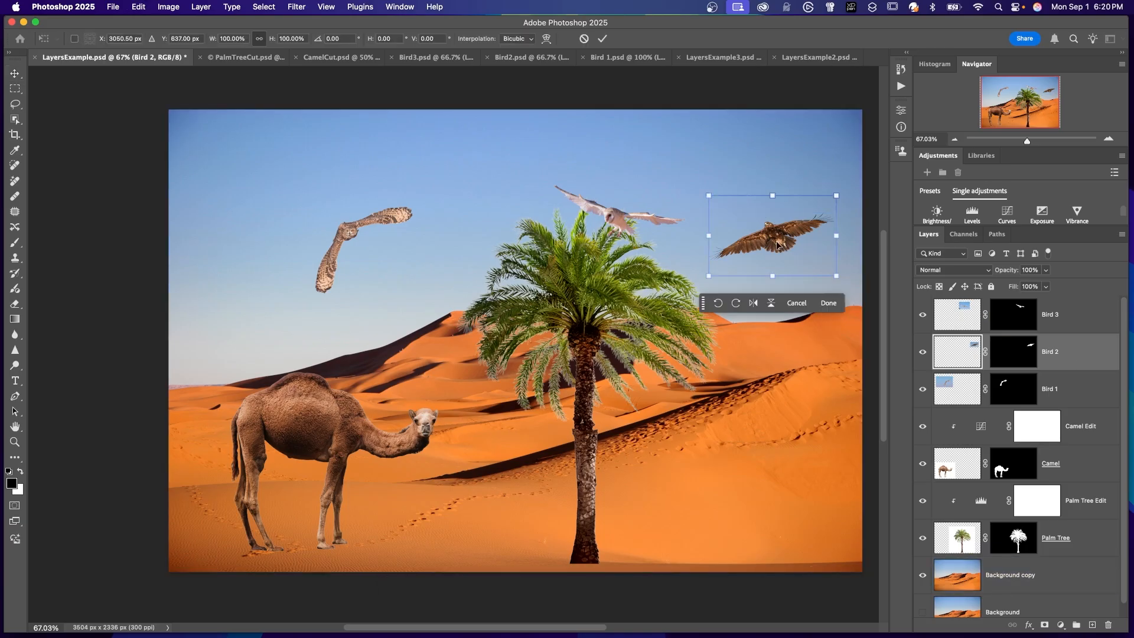
drag(699, 189, 679, 174)
key(Escape)
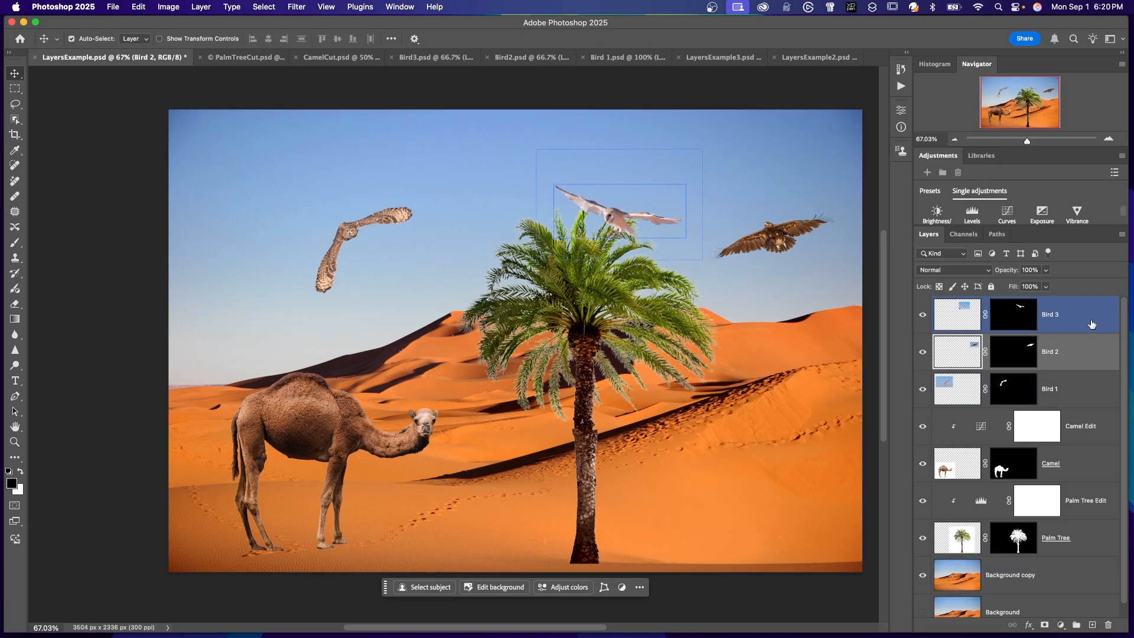
Select the Bird 3 layer, move it two places down the stack to below Bird 1, and return it to the top
click(1074, 581)
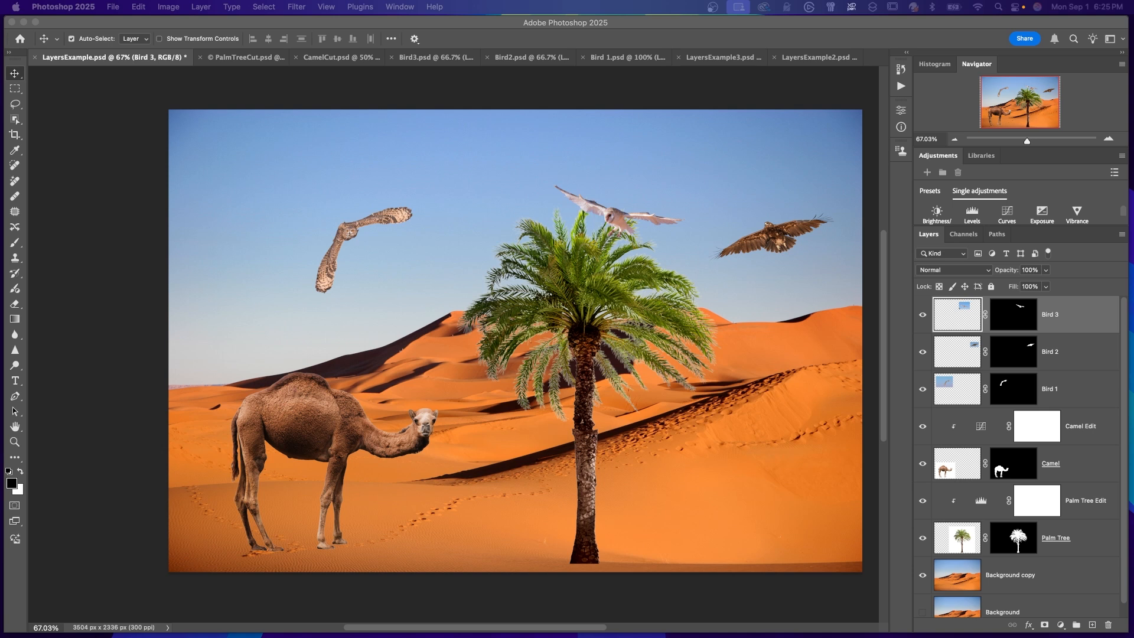
click(1075, 287)
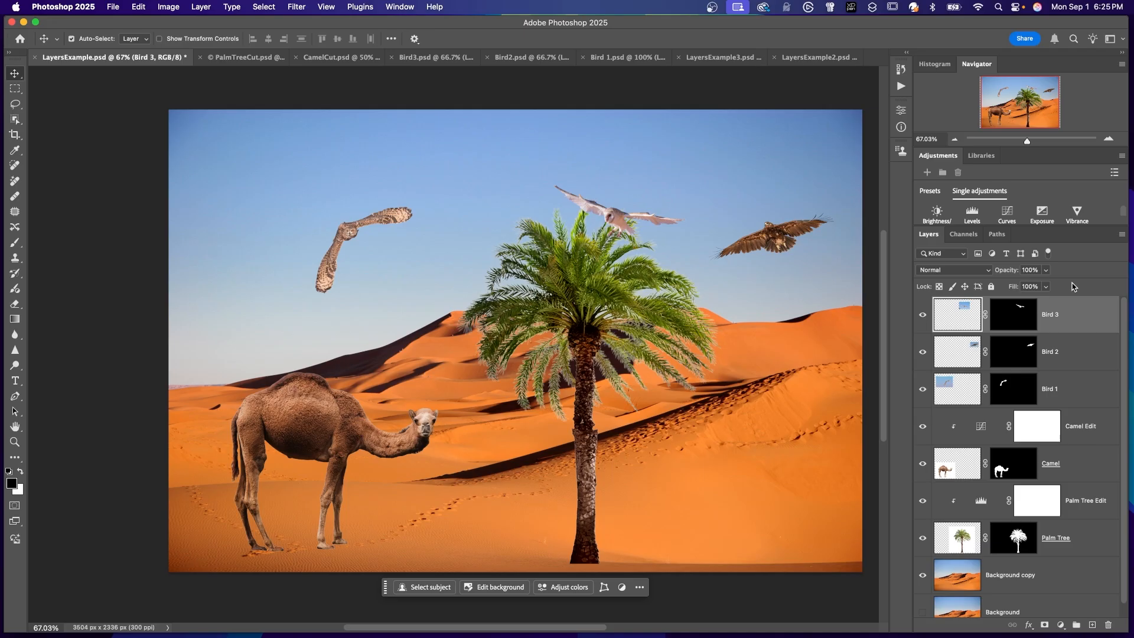
key(super)
key(super+bracketleft)
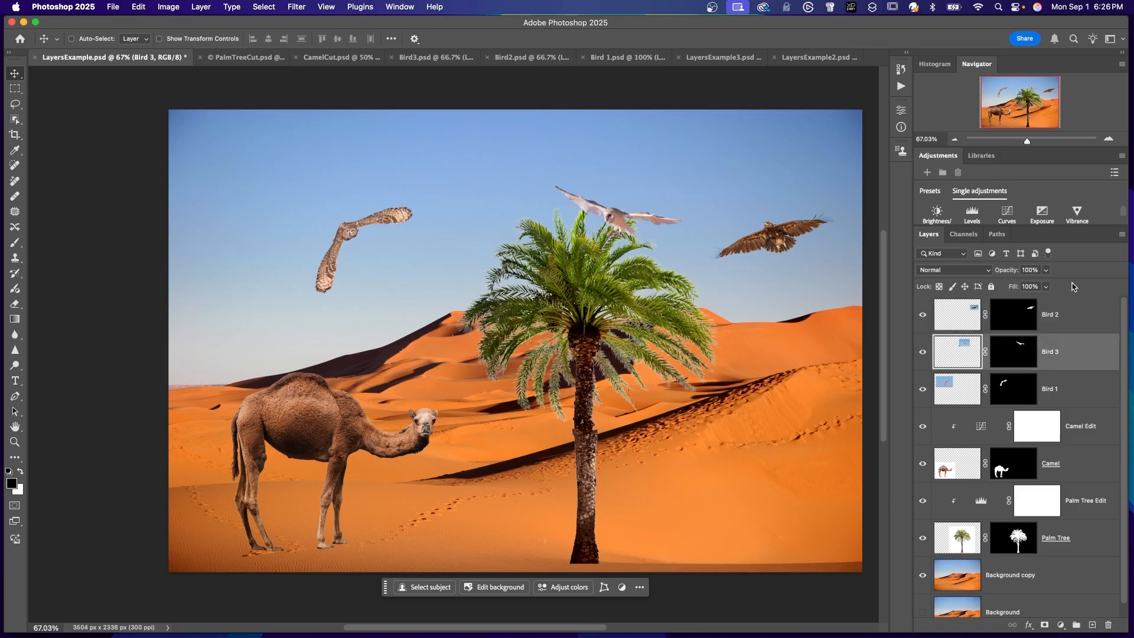
key(super+bracketleft)
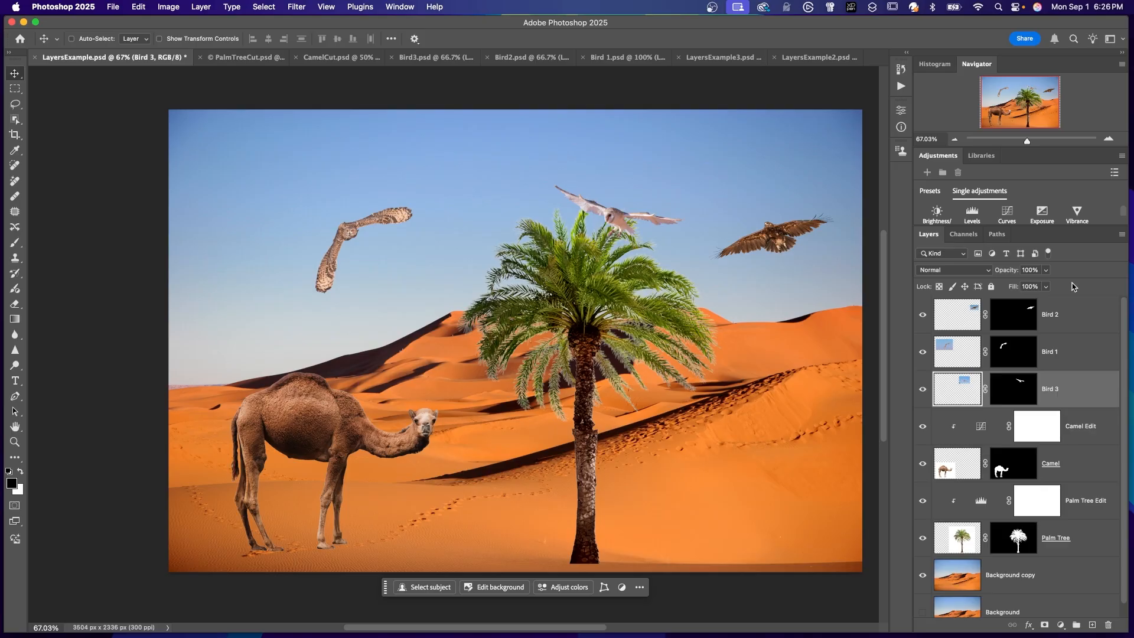
key(super+bracketright)
key(super+bracketright)
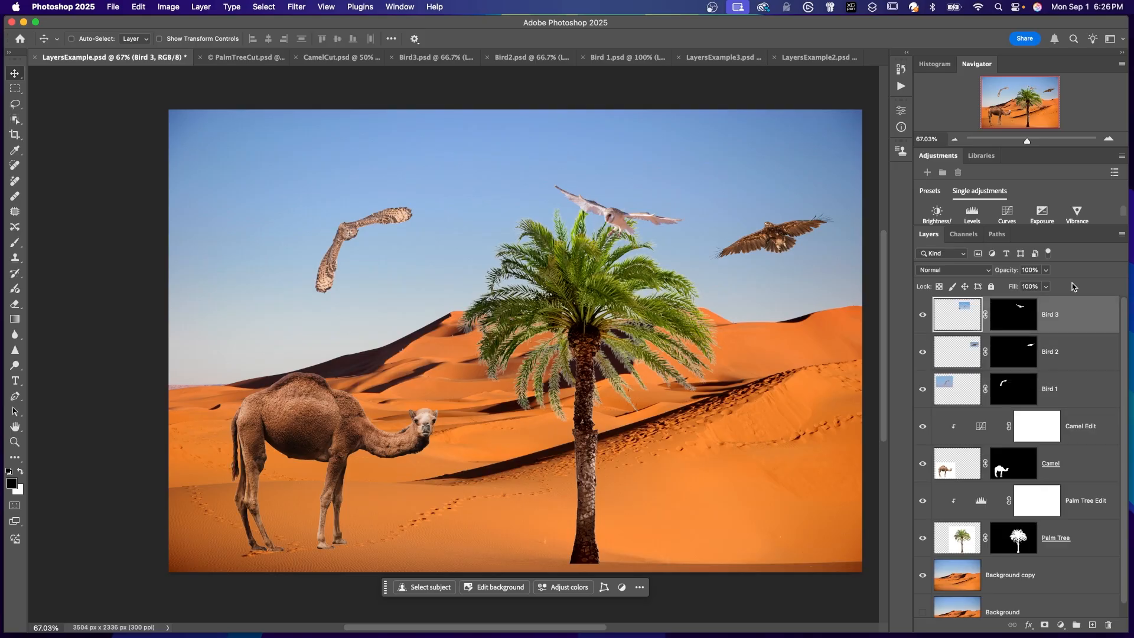
Switch the active layer back and forth between Background copy and the topmost Bird 3 layer, ending on Bird 3
key(super)
key(alt+comma)
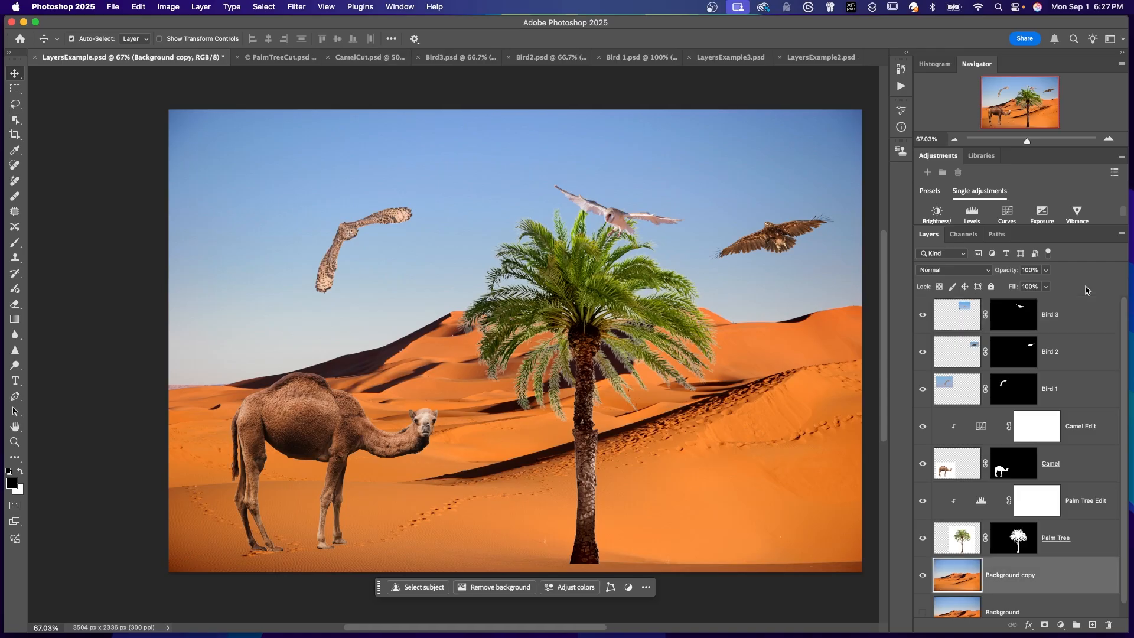
key(alt+period)
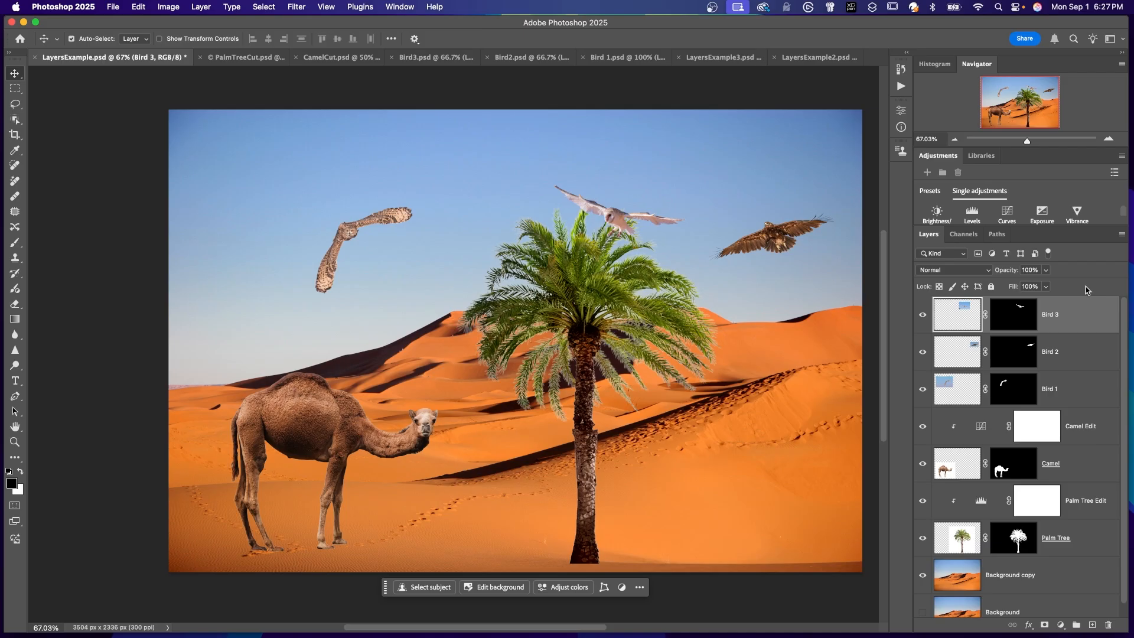
key(alt+comma)
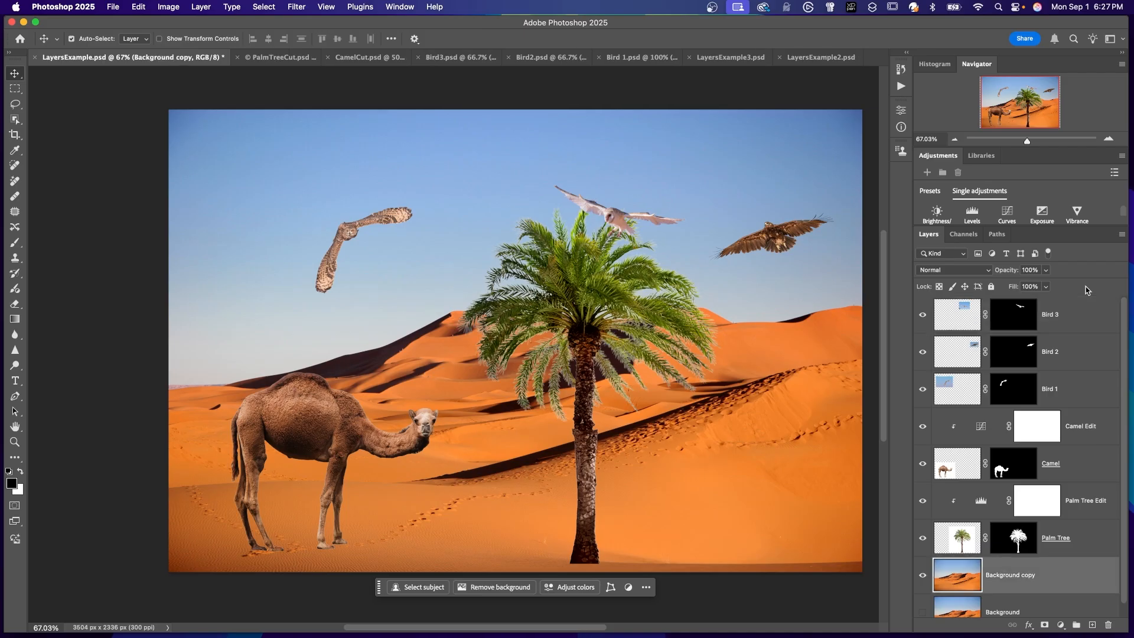
key(alt+period)
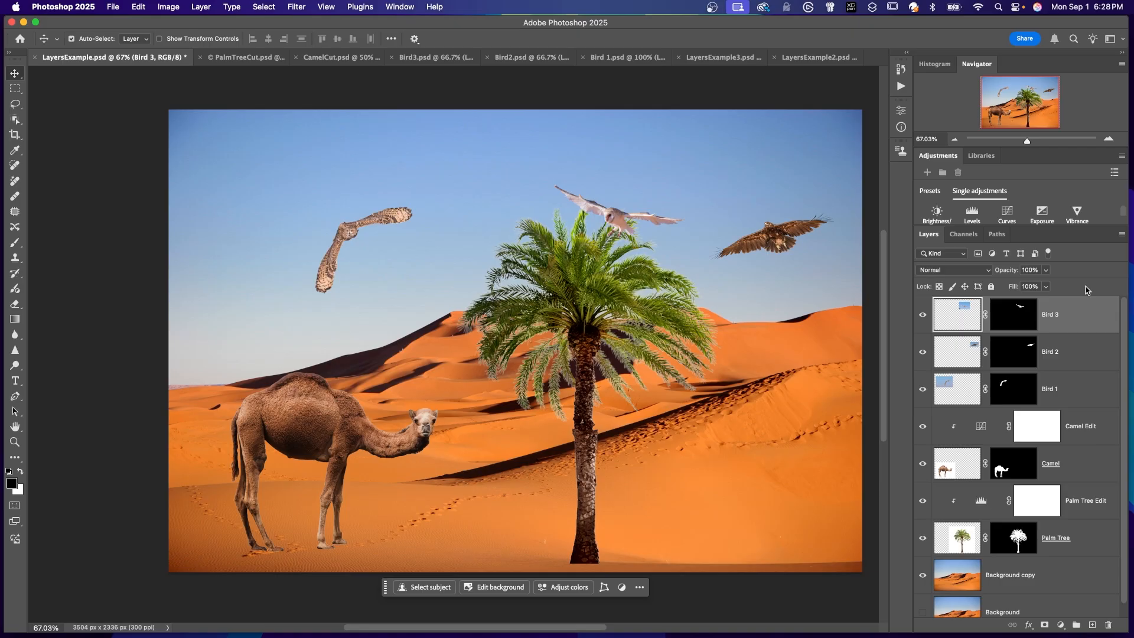
key(alt+comma)
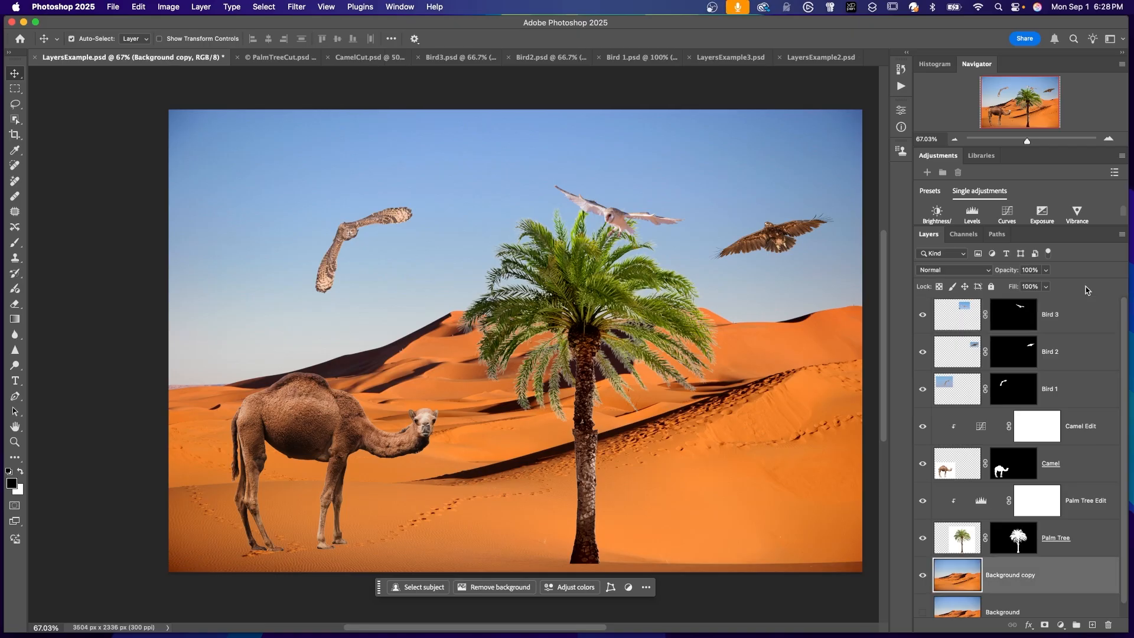
key(alt+period)
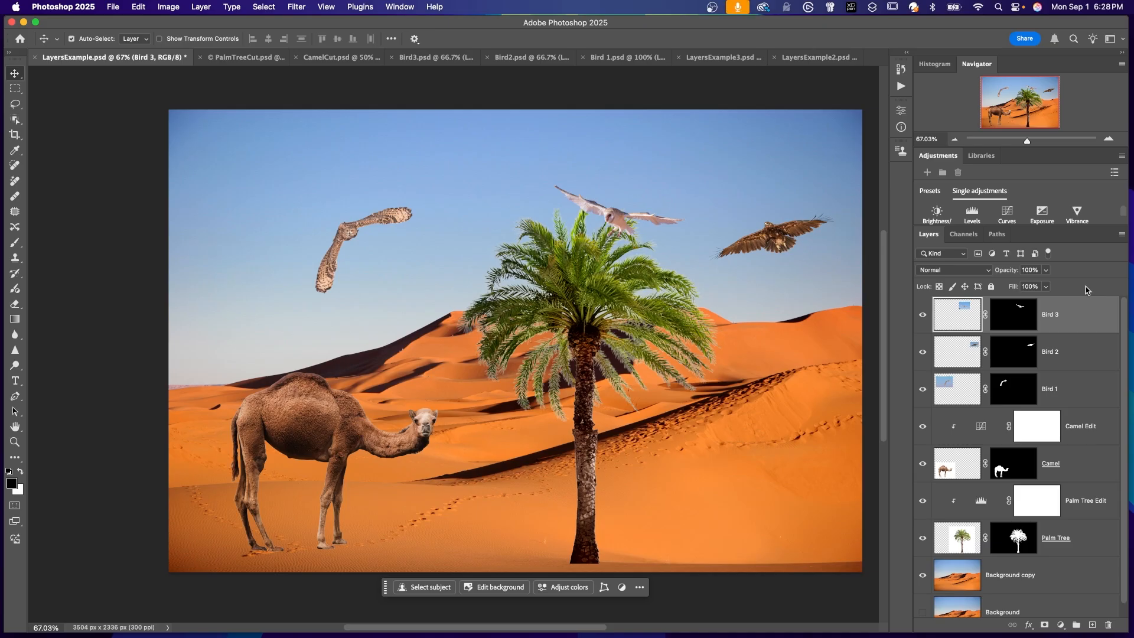
Step the active layer down the stack one layer at a time, from Bird 3 to Palm Tree
key(alt+bracketleft)
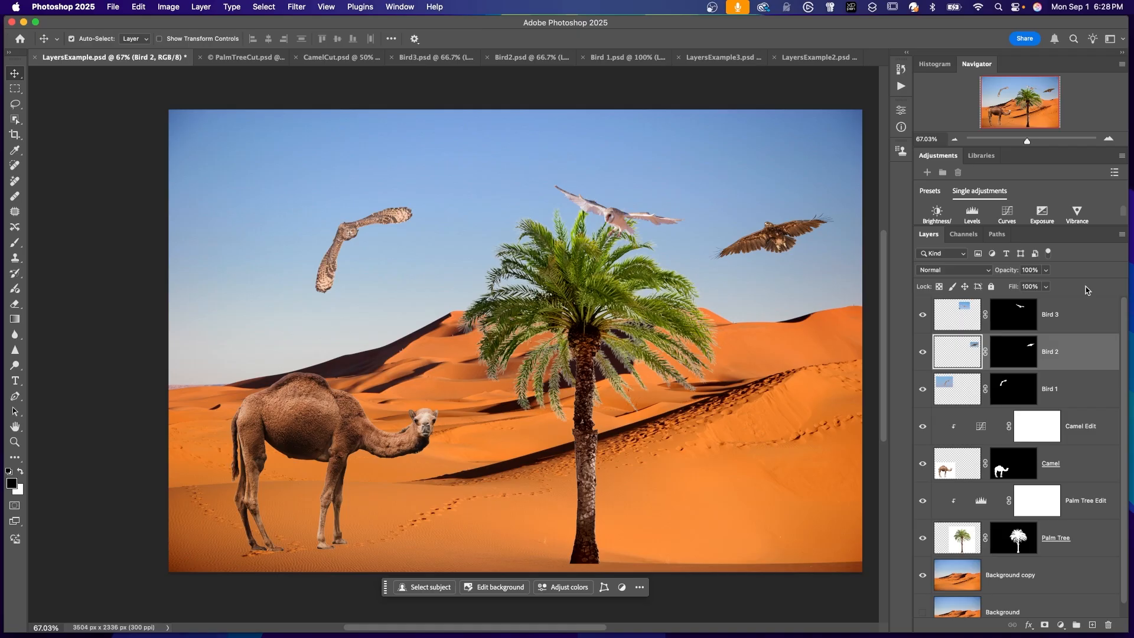
key(alt+bracketleft)
key(alt+bracketleft)
key(alt+bracketleft)
key(alt+bracketleft)
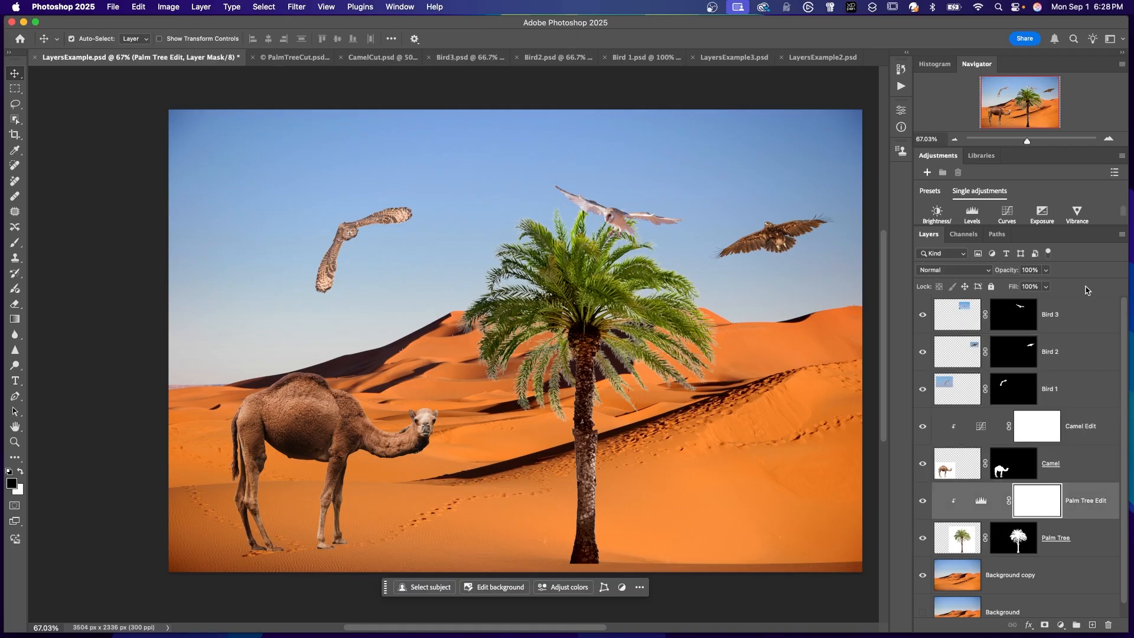
key(alt+bracketleft)
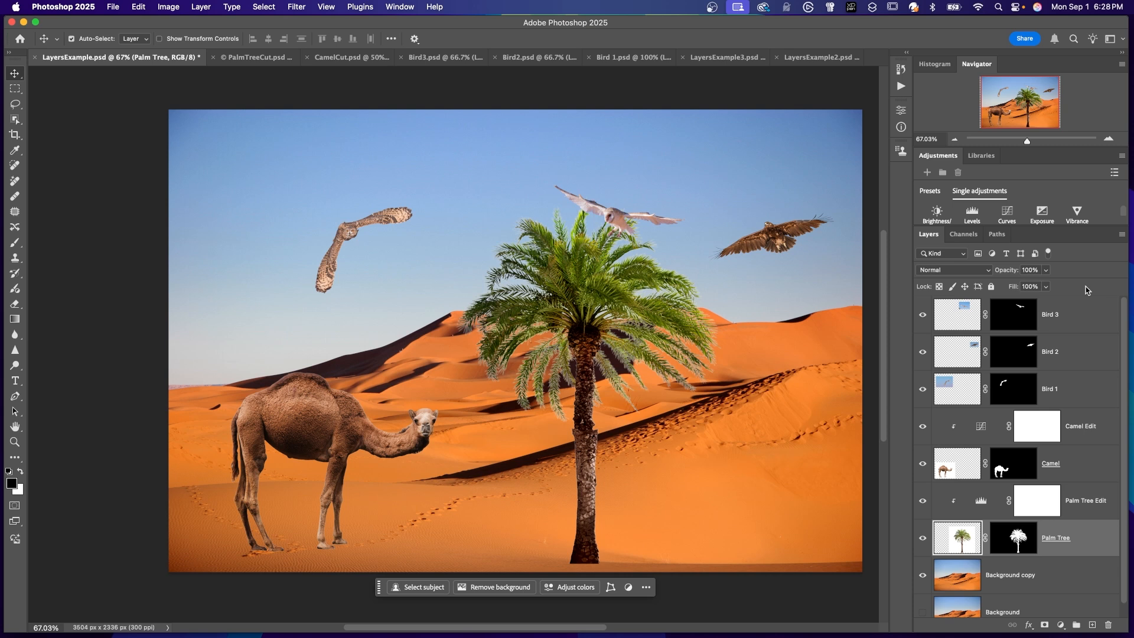
Step the active layer back up the stack one layer at a time, from Palm Tree to Bird 3
key(alt+bracketright)
key(alt+bracketright)
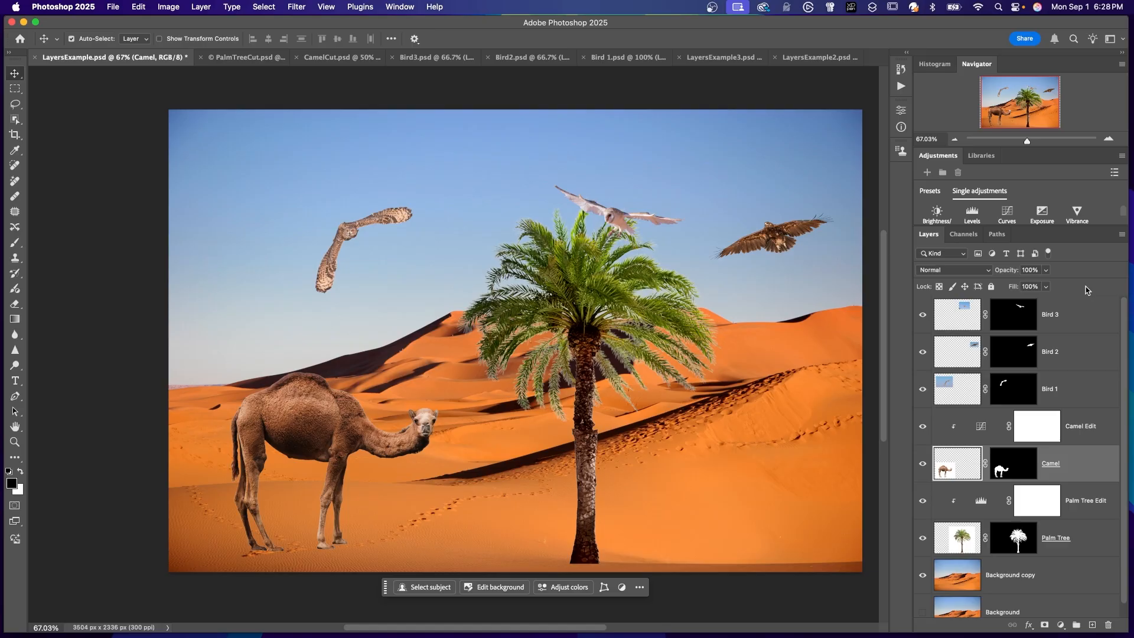
key(alt+bracketright)
key(alt+bracketright)
key(alt+bracketright)
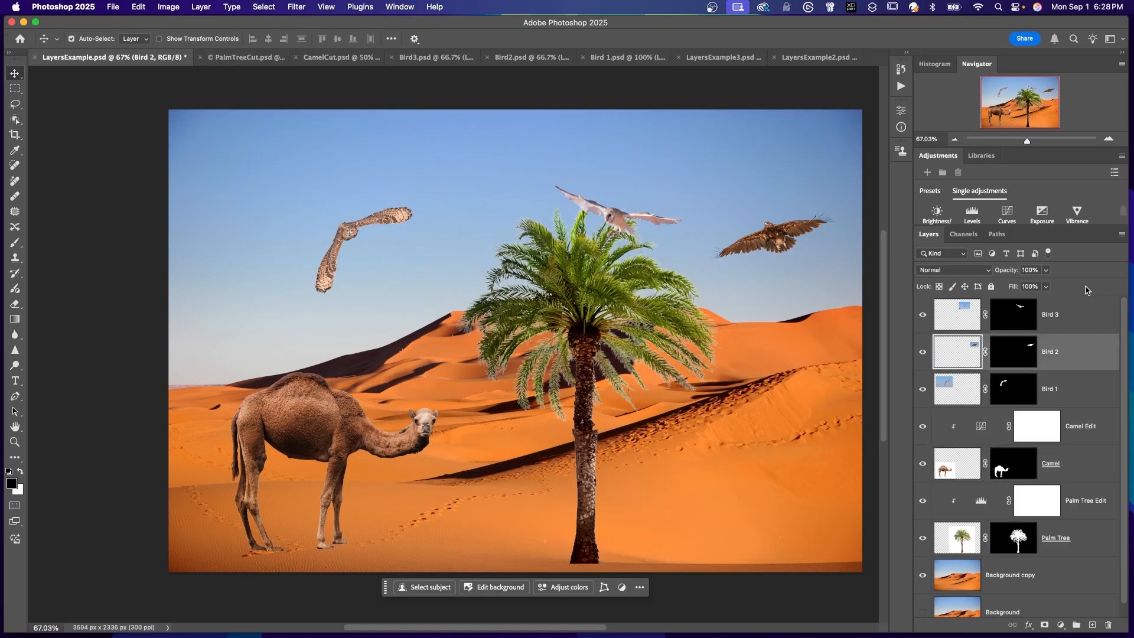
key(alt+bracketright)
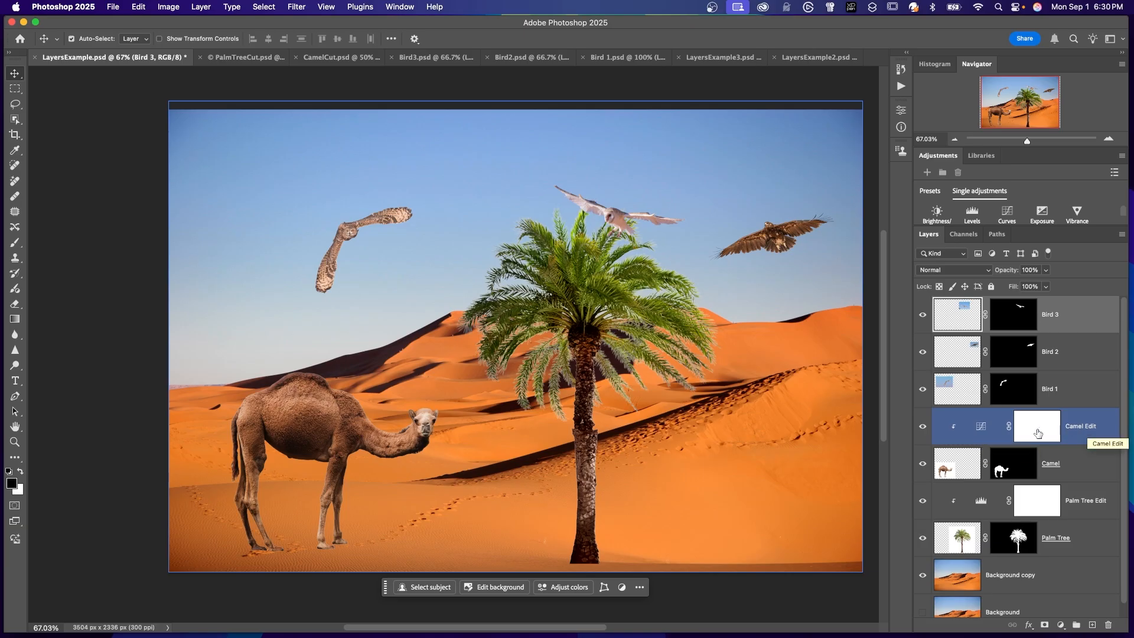
Release the Camel Edit adjustment layer from the Camel layer and clip it to the Camel layer again
alt+click(987, 440)
alt+click(988, 440)
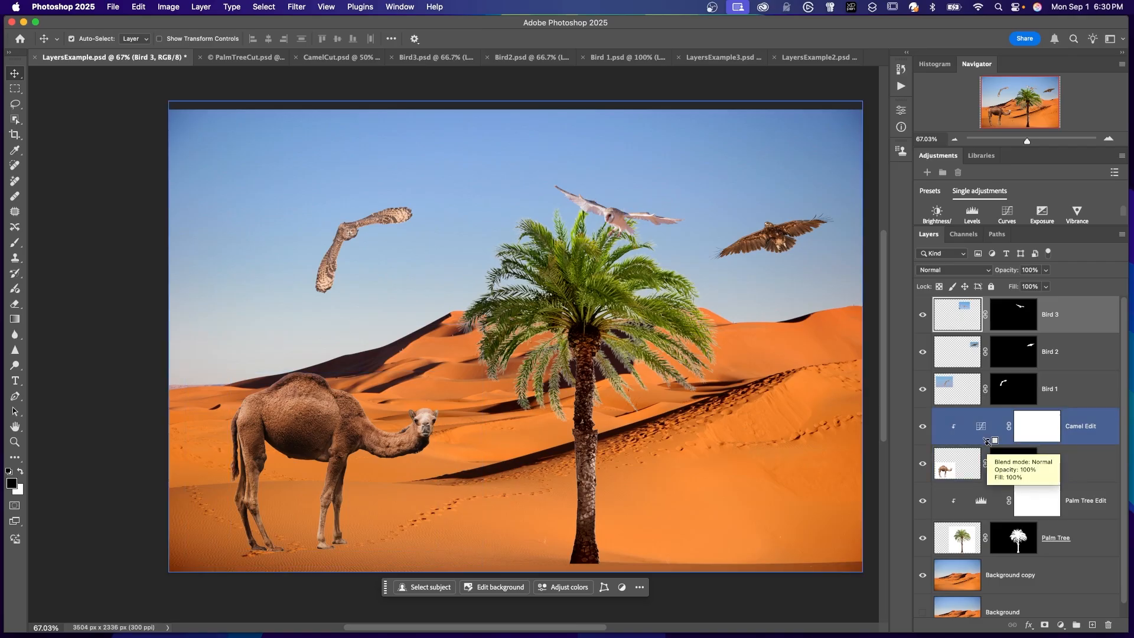
alt+click(988, 440)
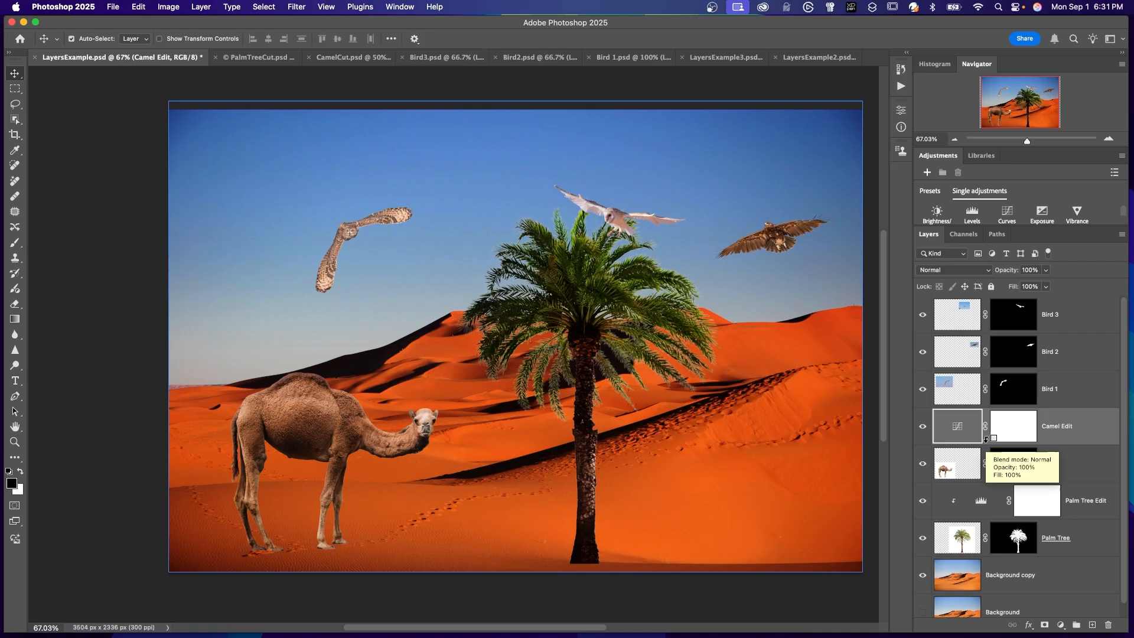
alt+click(986, 440)
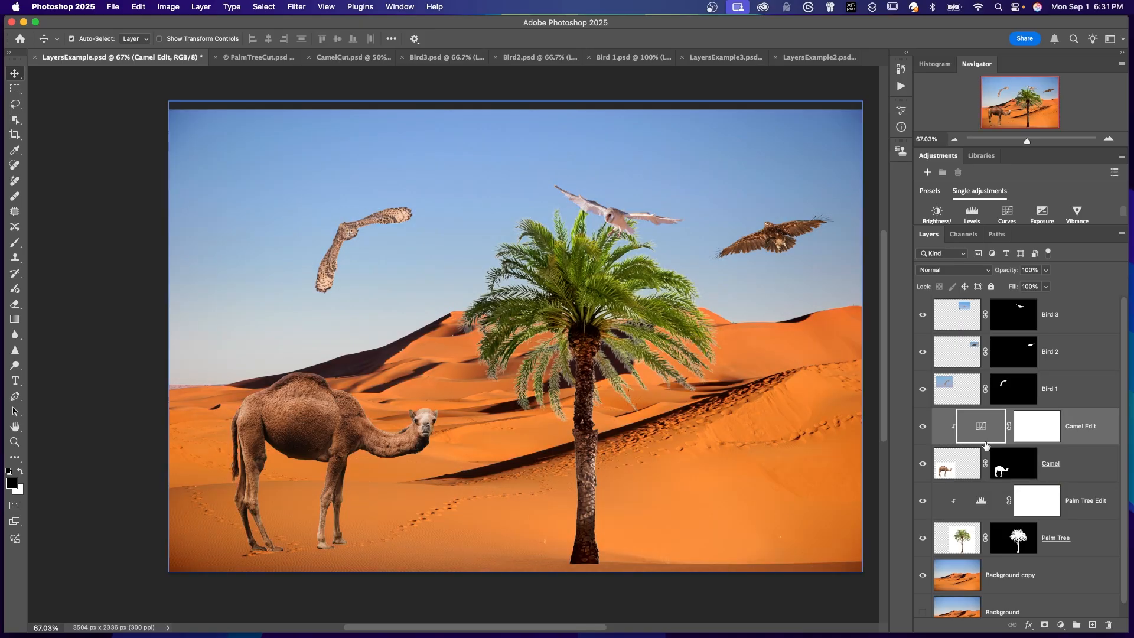
Make Bird 2 the active layer, followed by the Camel layer
click(1094, 364)
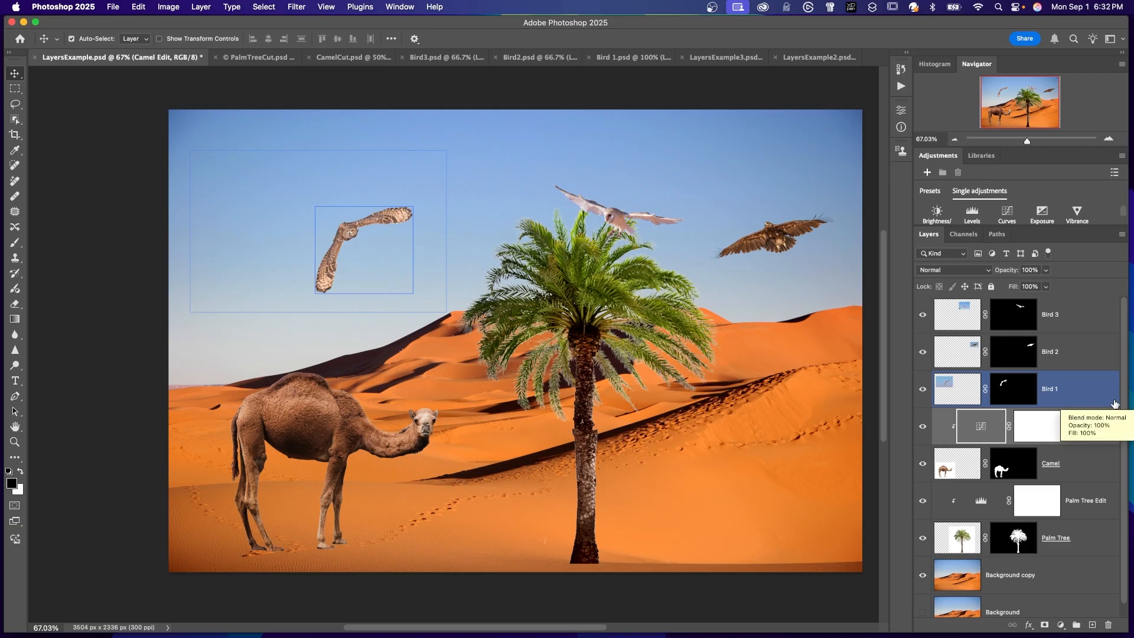
click(1087, 357)
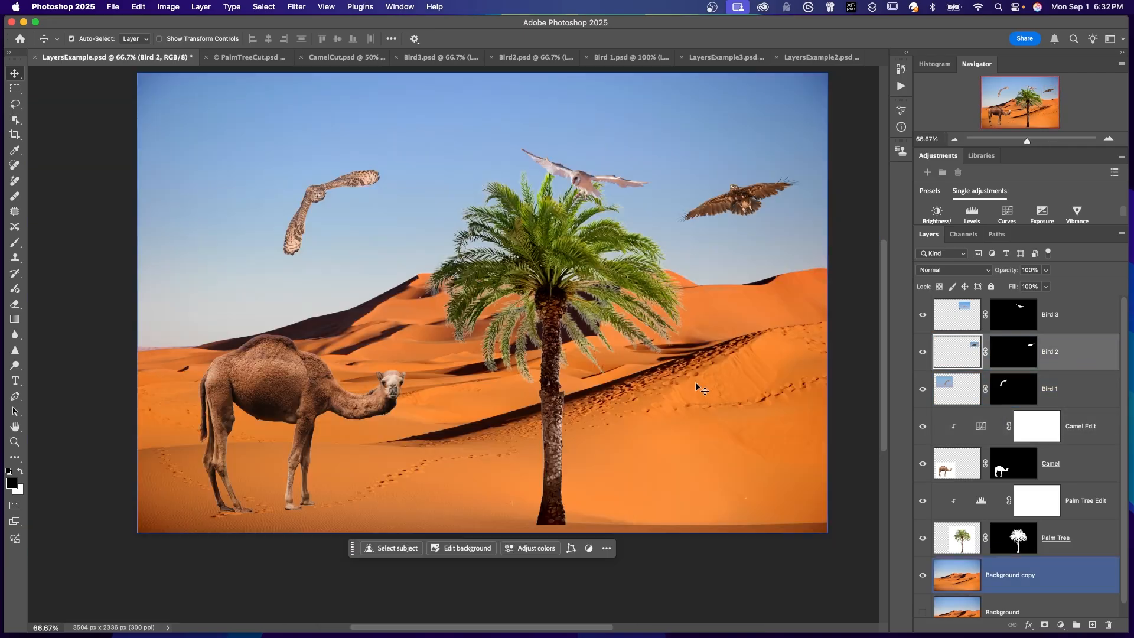
click(1089, 464)
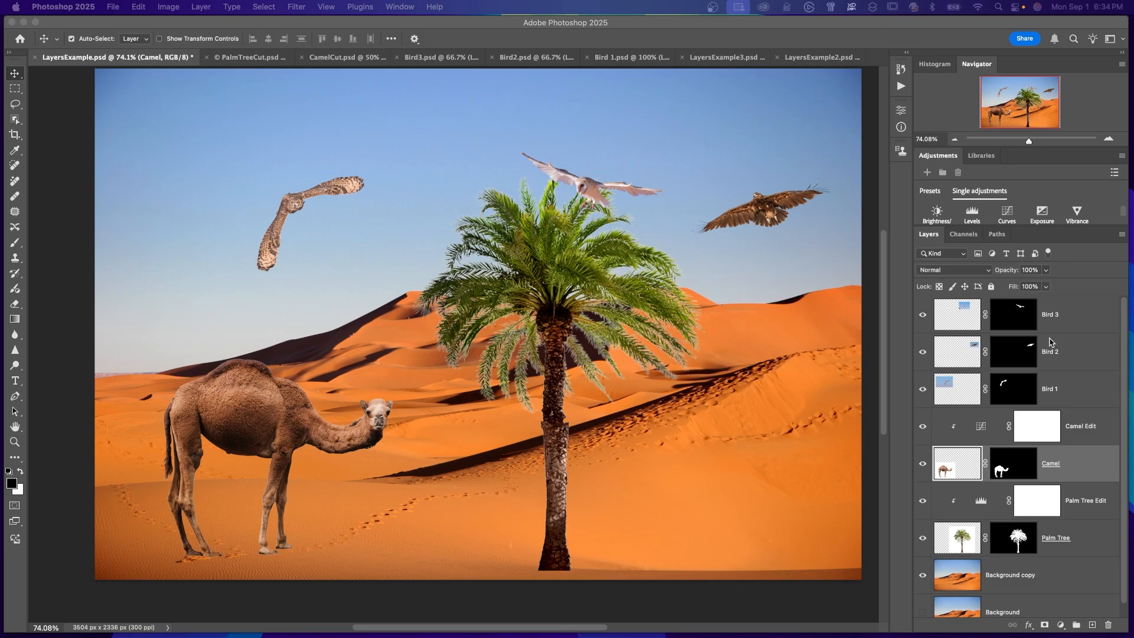
Preview blend modes such as Darken on the Camel layer and keep it on Normal
click(1073, 471)
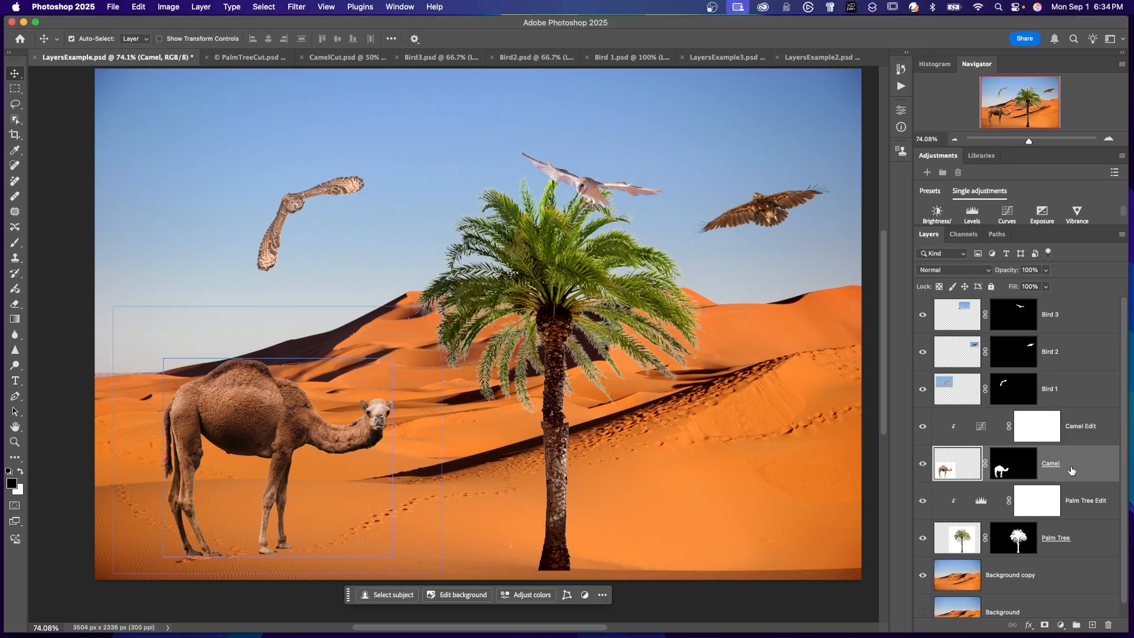
click(989, 271)
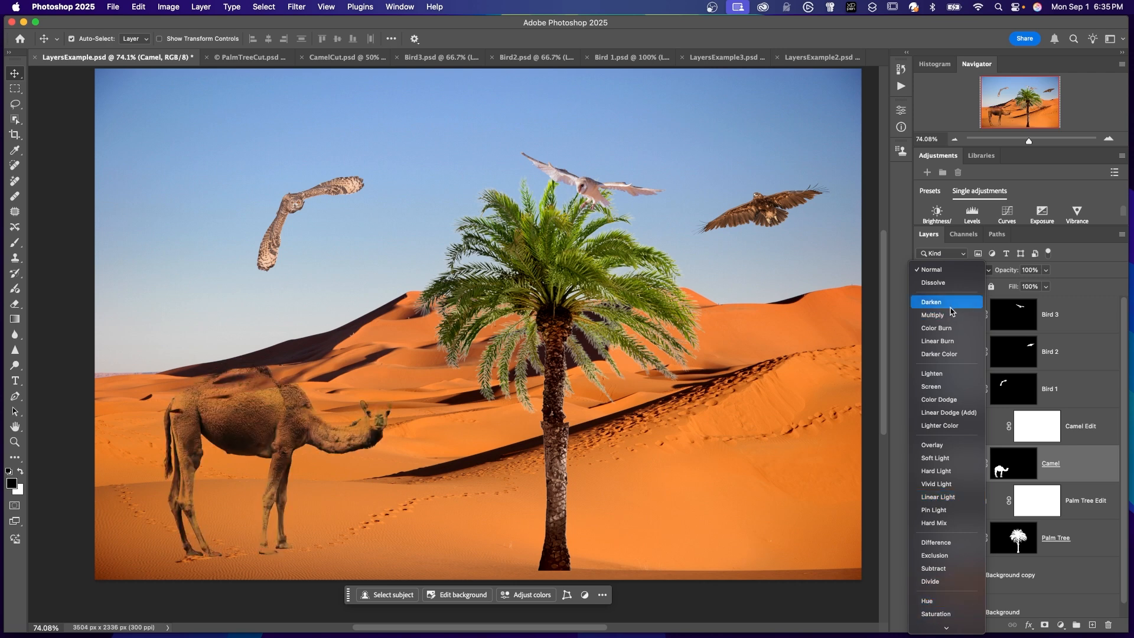
click(937, 270)
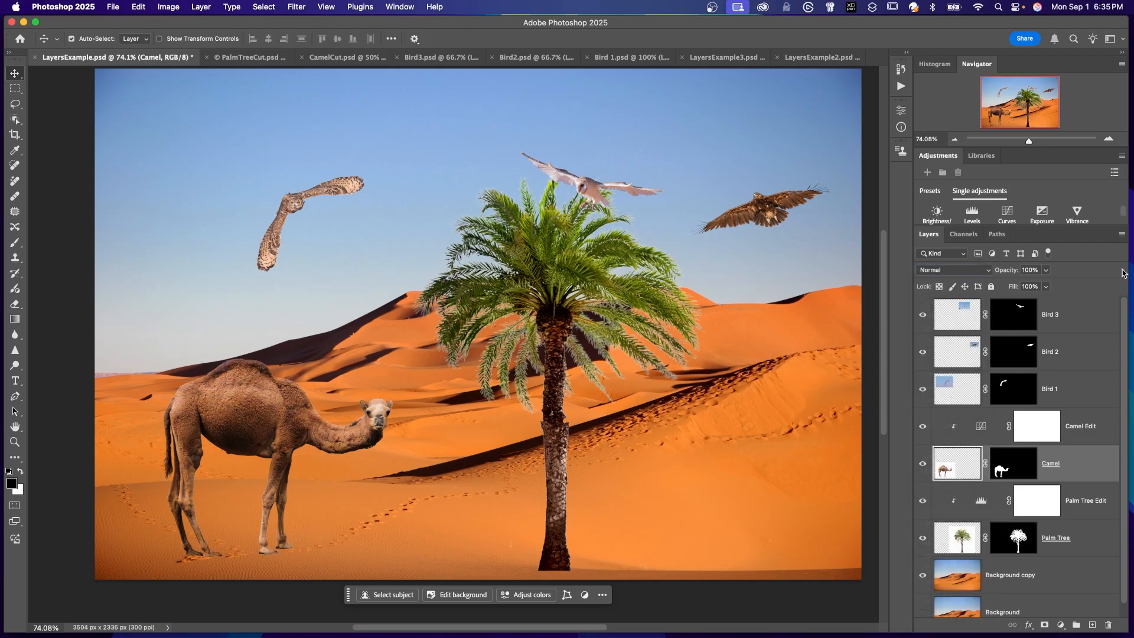
Browse the layer filter types, trying the Effect filter and the Mode filter for Normal layers
click(952, 257)
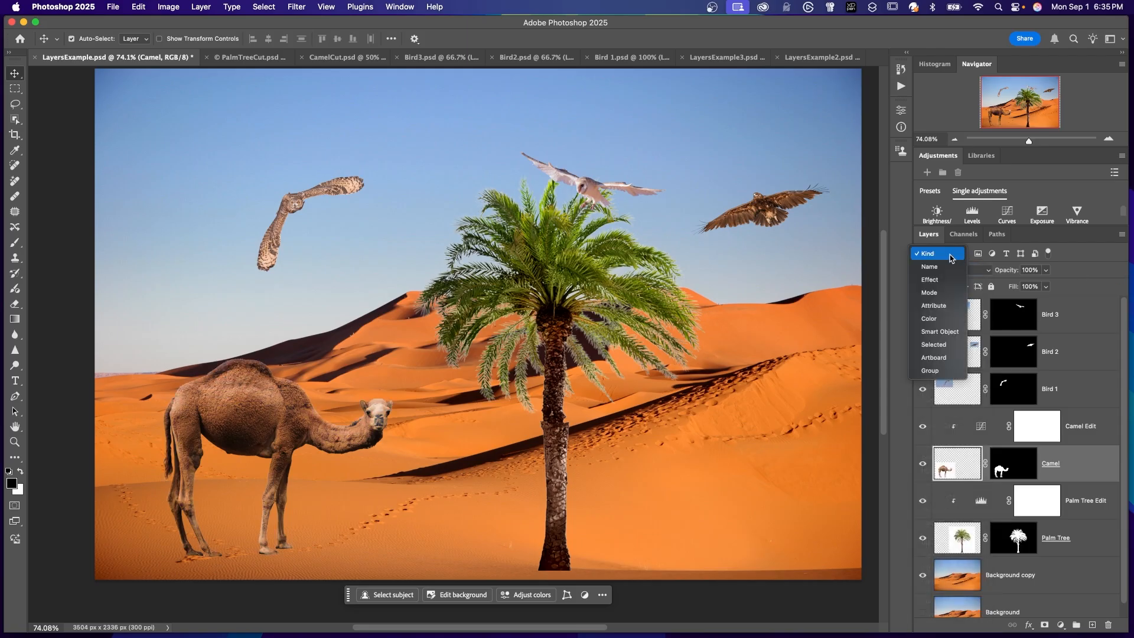
click(952, 258)
click(963, 258)
click(932, 280)
click(956, 257)
click(943, 267)
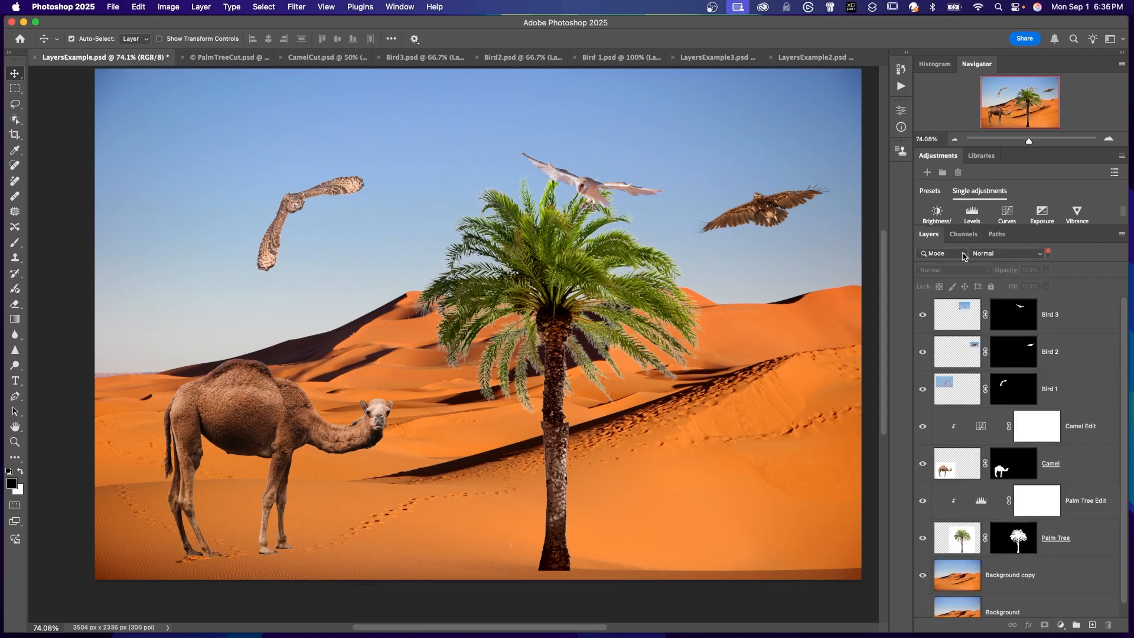
Filter the layers by the Clipped attribute, and set the layer filter back to Kind
click(964, 254)
click(946, 267)
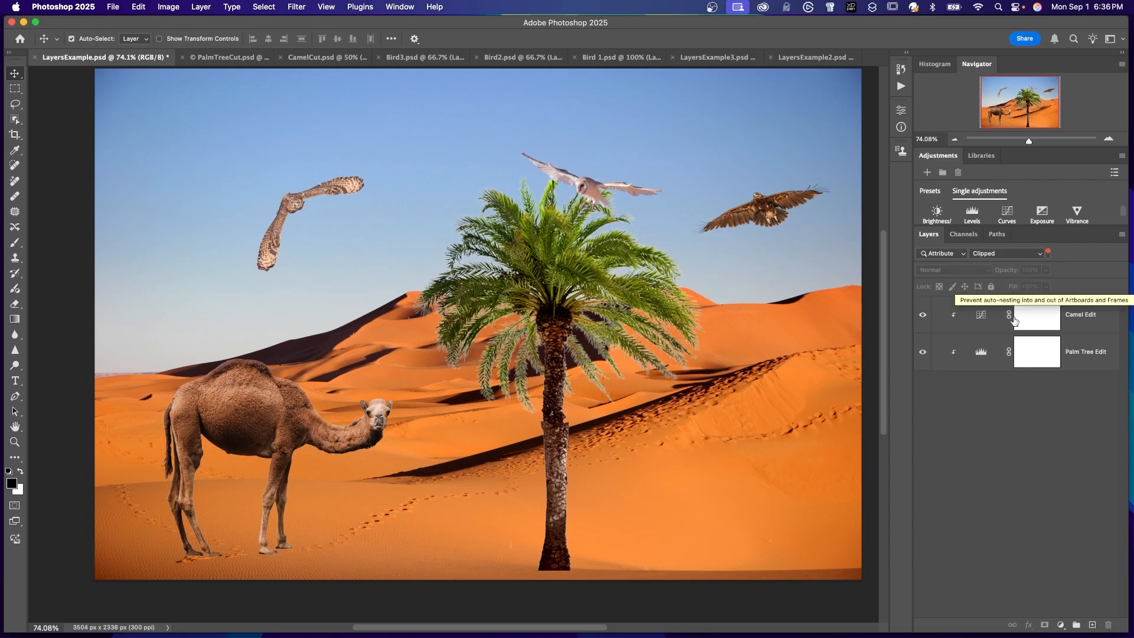
click(964, 256)
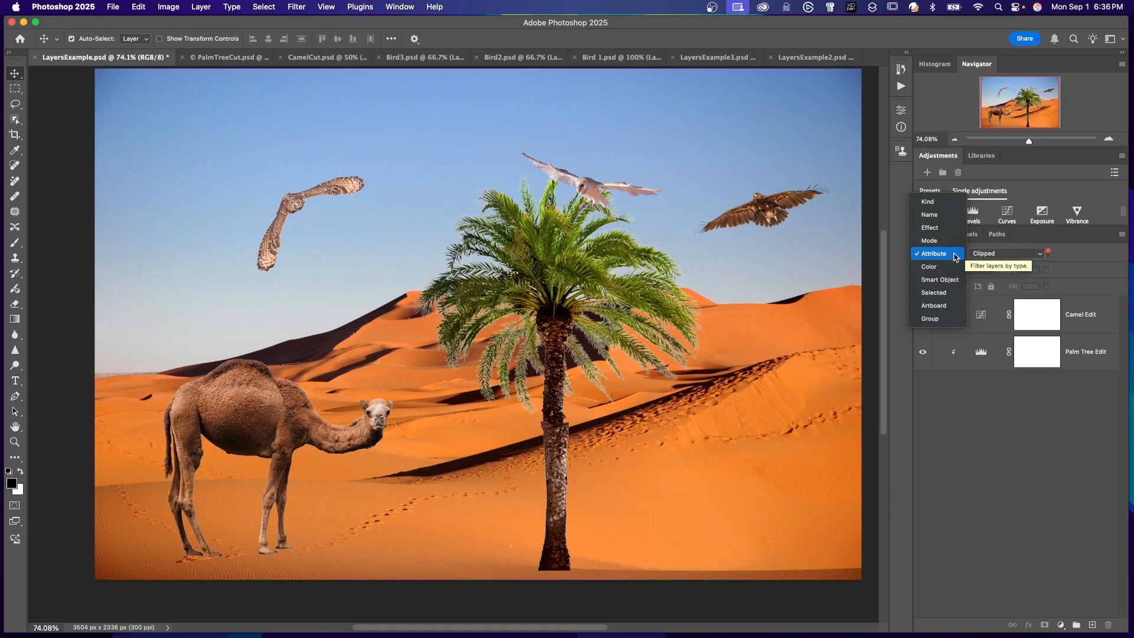
click(928, 201)
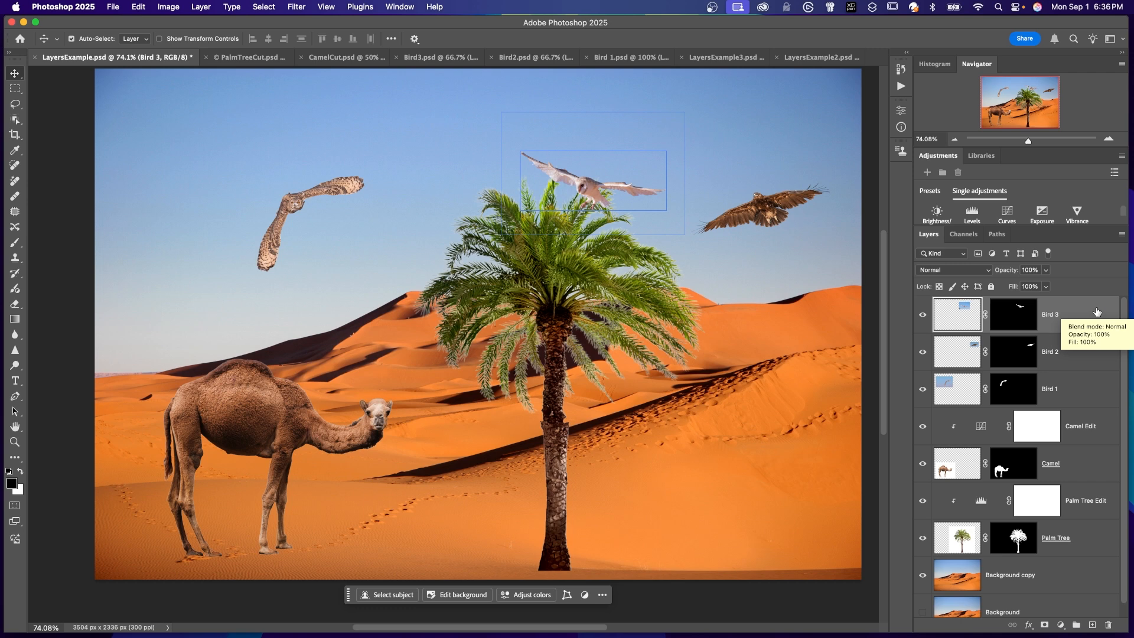
Try the opacity slider on the Bird 3 layer and leave its opacity at 100%
click(1046, 270)
mouse_move(1050, 286)
mouse_down()
mouse_move(981, 287)
mouse_move(1054, 288)
mouse_up()
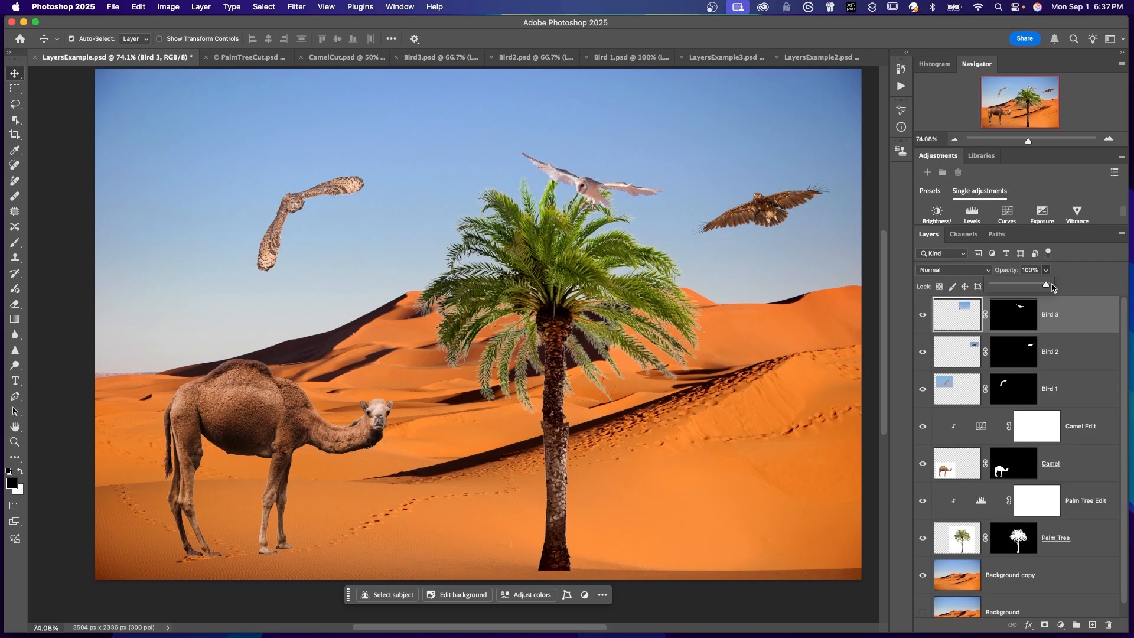
click(1069, 288)
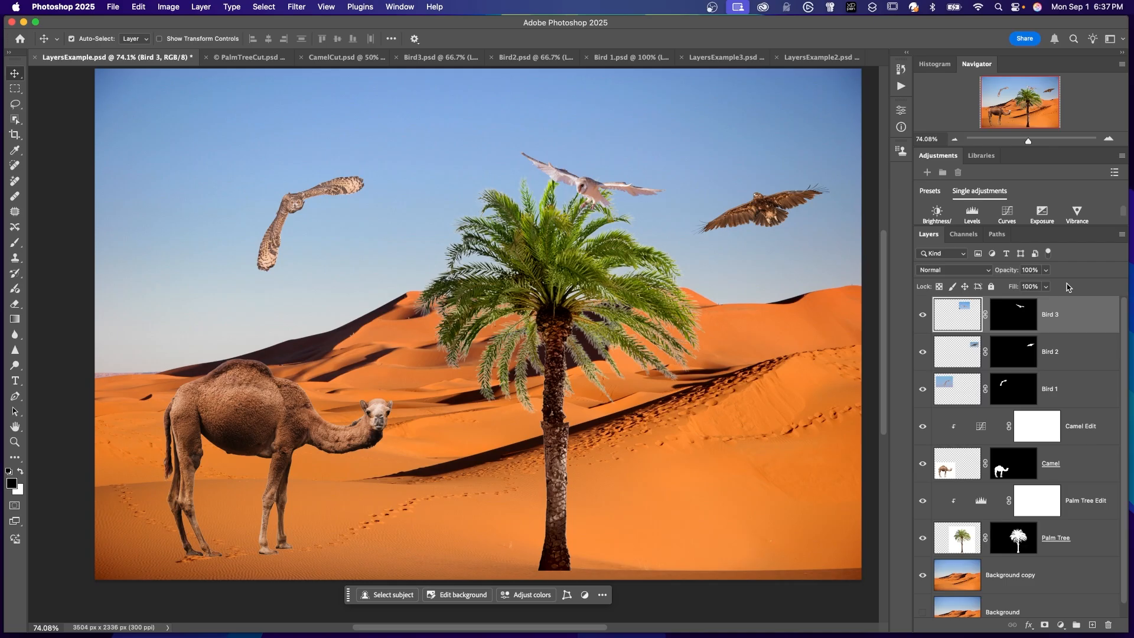
Try several opacity values on the Bird 3 layer, including 10%, 20% and 90%, and set it to 78%
key(1)
key(2)
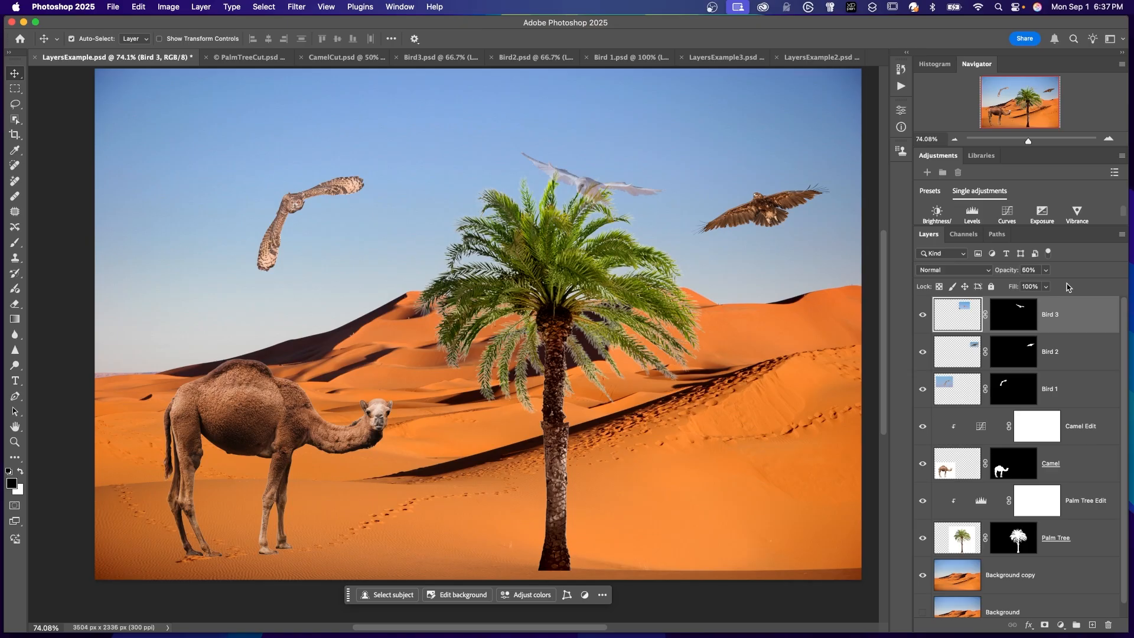
key(7)
key(8)
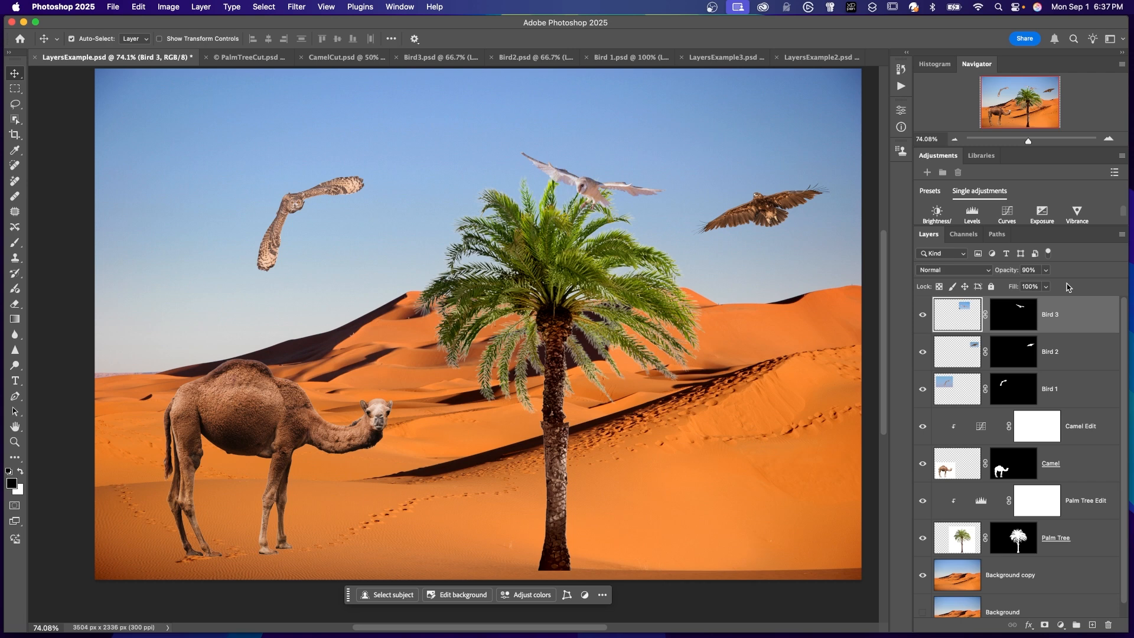
key(4)
key(7)
key(8)
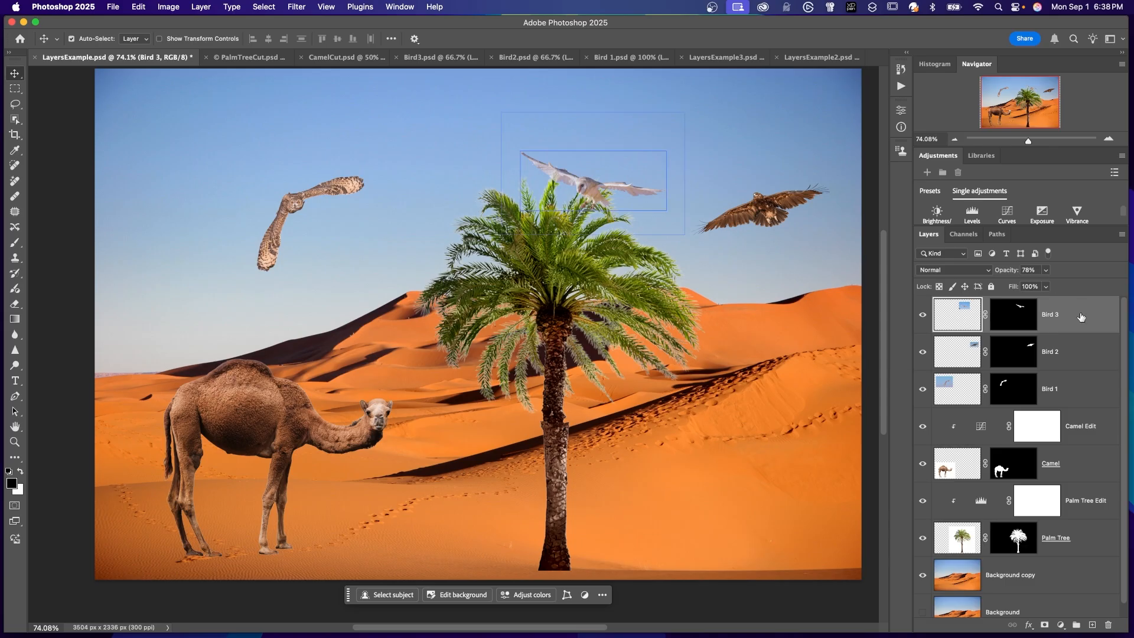